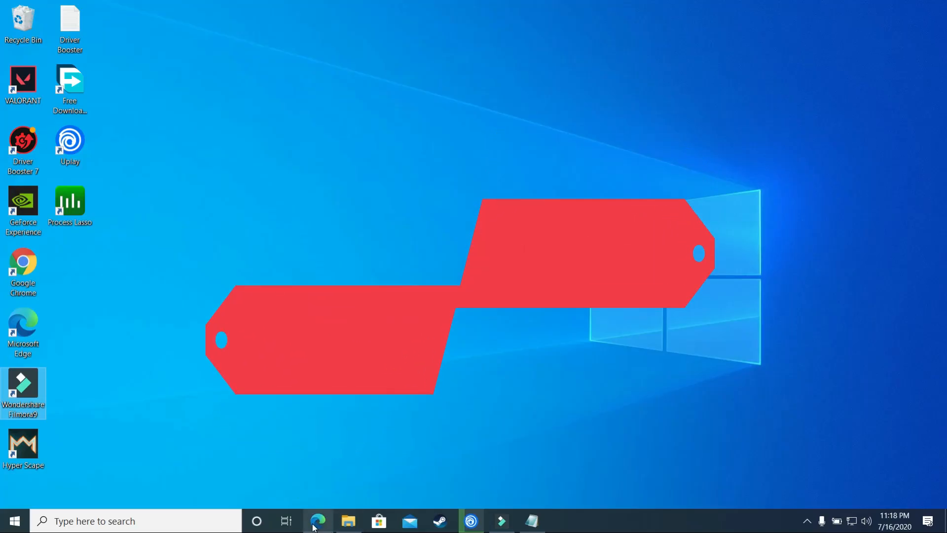
Step: Bring up the clean-boot tutorial video in the browser and rewind it to about 1:33
{"action": "left_click", "coordinate": [318, 521]}
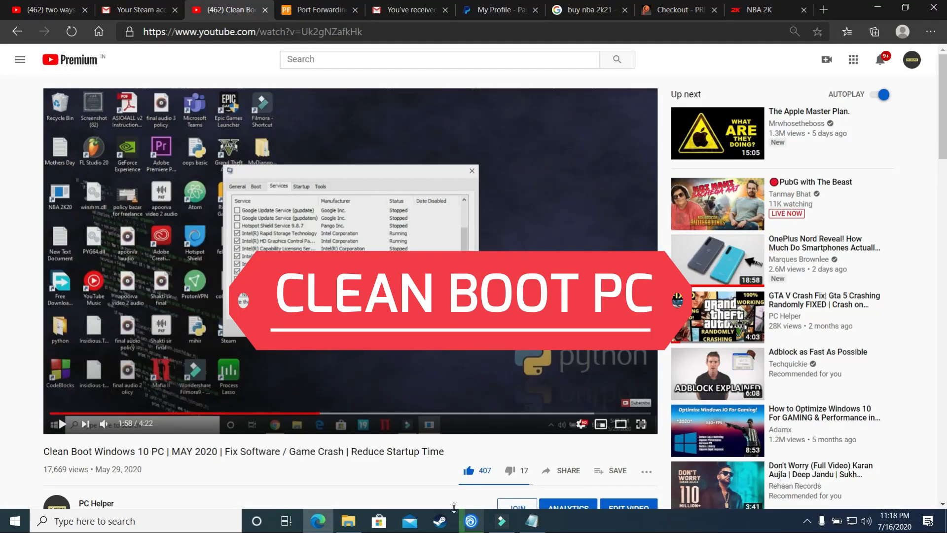
{"action": "scroll", "coordinate": [712, 365], "scroll_direction": "down", "scroll_amount": 3}
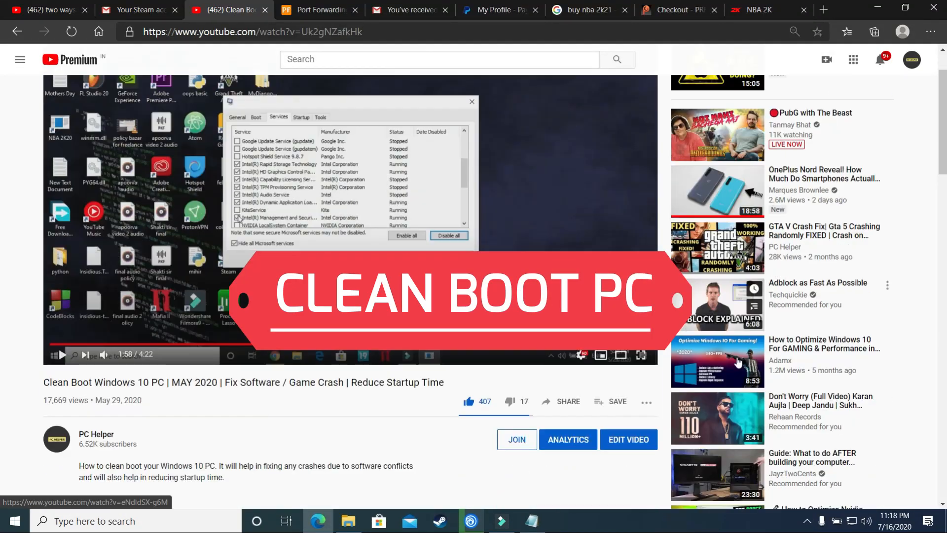
{"action": "scroll", "coordinate": [518, 333], "scroll_direction": "down", "scroll_amount": 3}
{"action": "scroll", "coordinate": [444, 355], "scroll_direction": "up", "scroll_amount": 5}
{"action": "scroll", "coordinate": [387, 373], "scroll_direction": "up", "scroll_amount": 2}
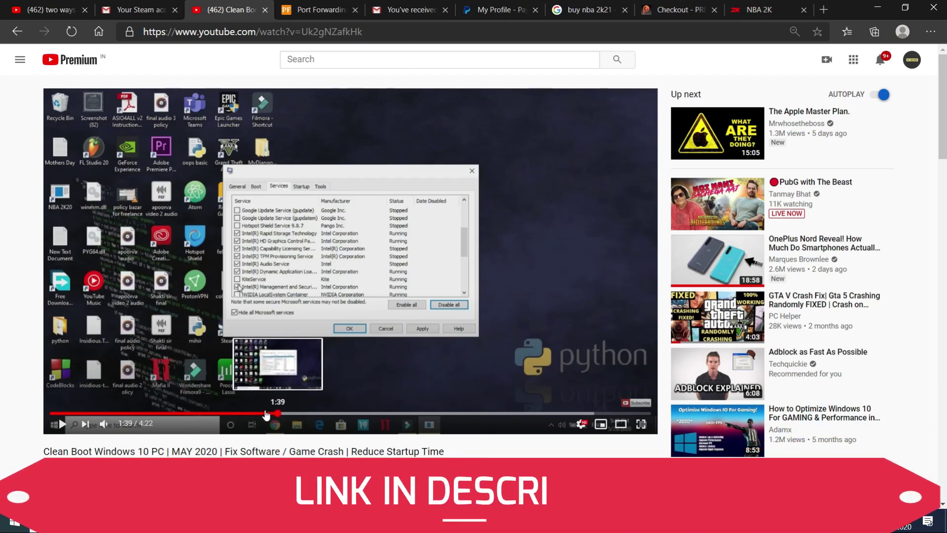
{"action": "left_click", "coordinate": [266, 414]}
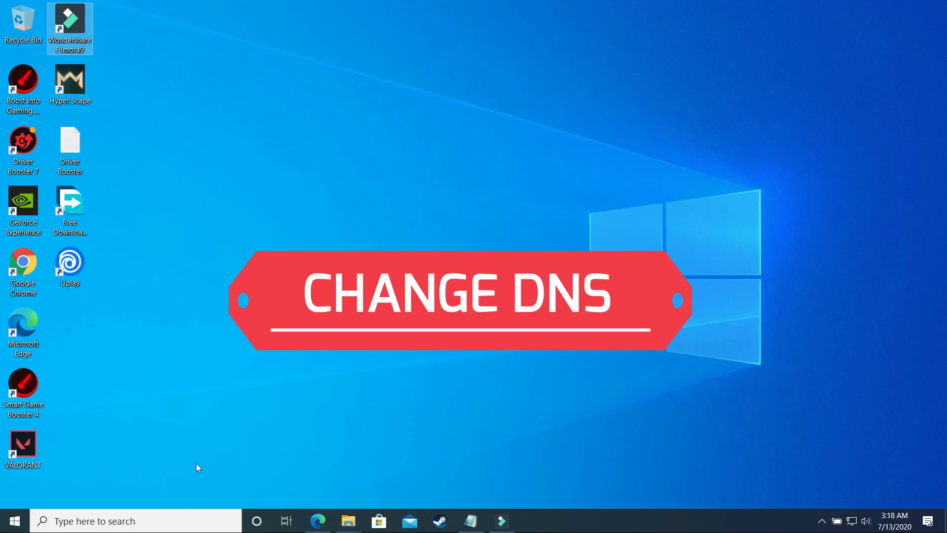
Step: Launch Command Prompt and run ping 8.8.8.8 followed by ping 1.1.1.1
{"action": "left_click", "coordinate": [149, 520]}
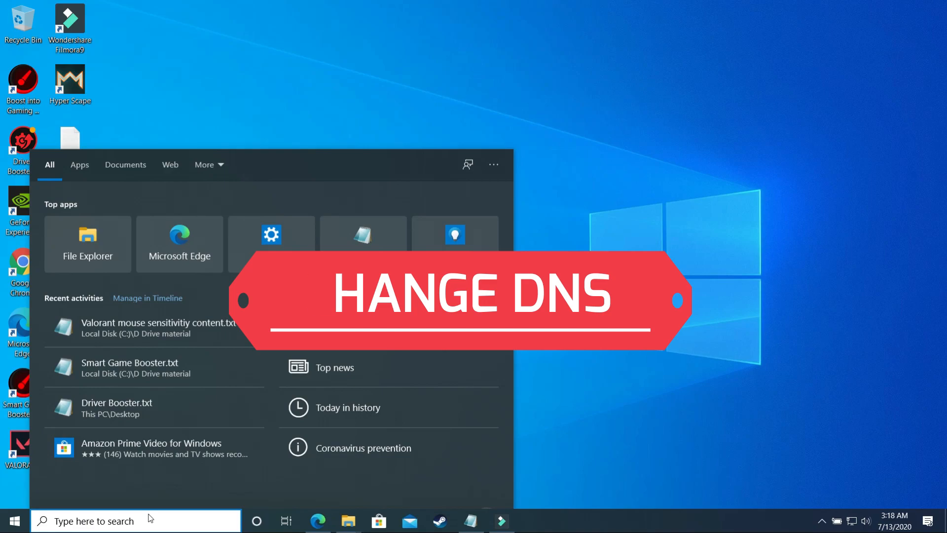
{"action": "type", "text": "cmd"}
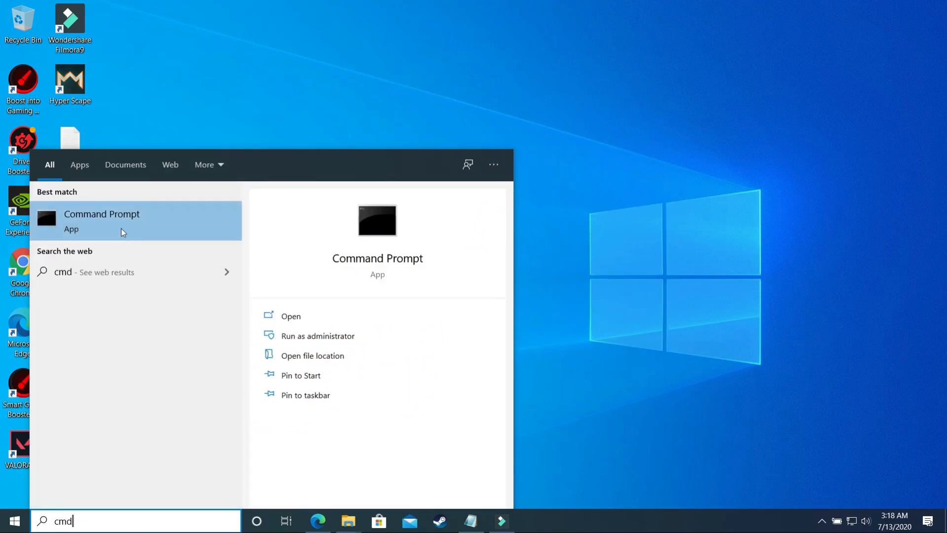
{"action": "left_click", "coordinate": [121, 222]}
{"action": "type", "text": "[p"}
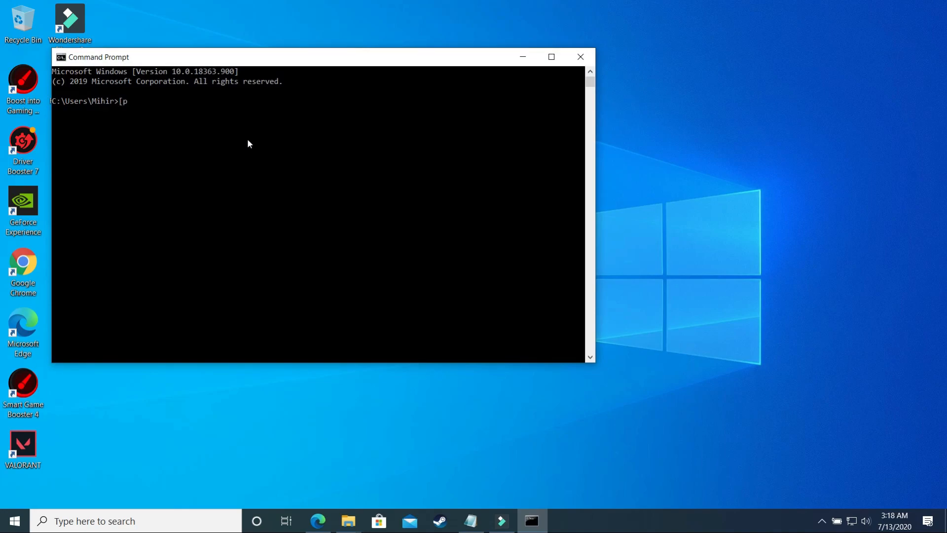
{"action": "key", "text": "BackSpace"}
{"action": "key", "text": "BackSpace"}
{"action": "type", "text": "ping"}
{"action": "type", "text": " 8.8"}
{"action": "type", "text": ".8.8"}
{"action": "key", "text": "Return"}
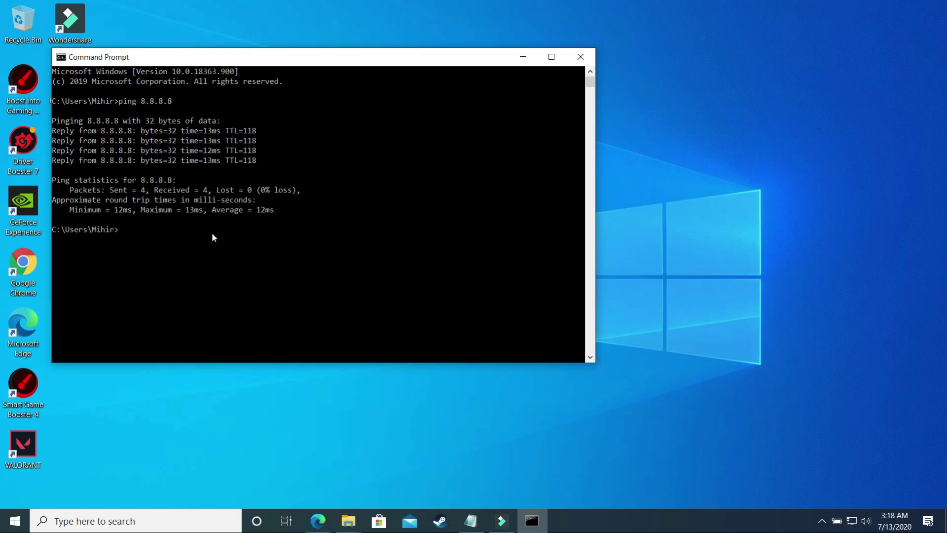
{"action": "type", "text": "ping "}
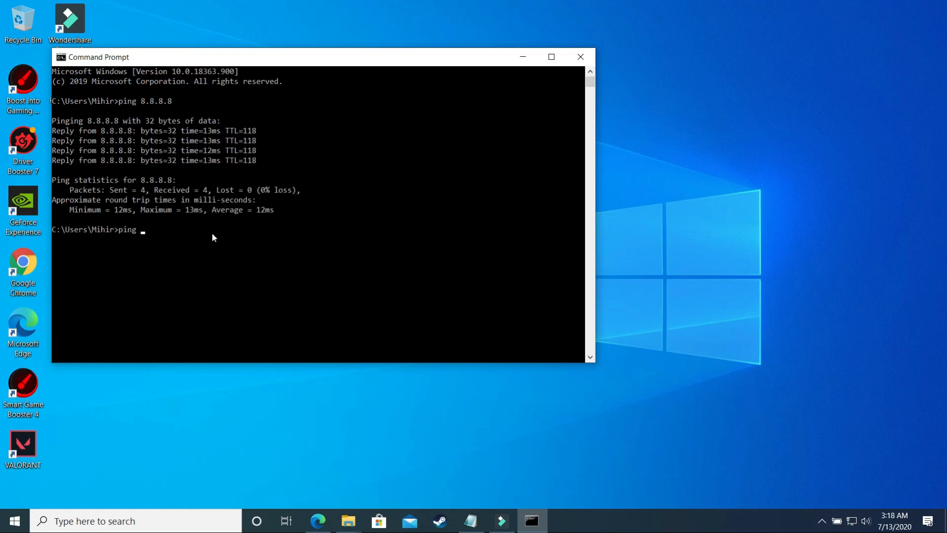
{"action": "type", "text": "1.1."}
{"action": "type", "text": "1.1"}
{"action": "key", "text": "Return"}
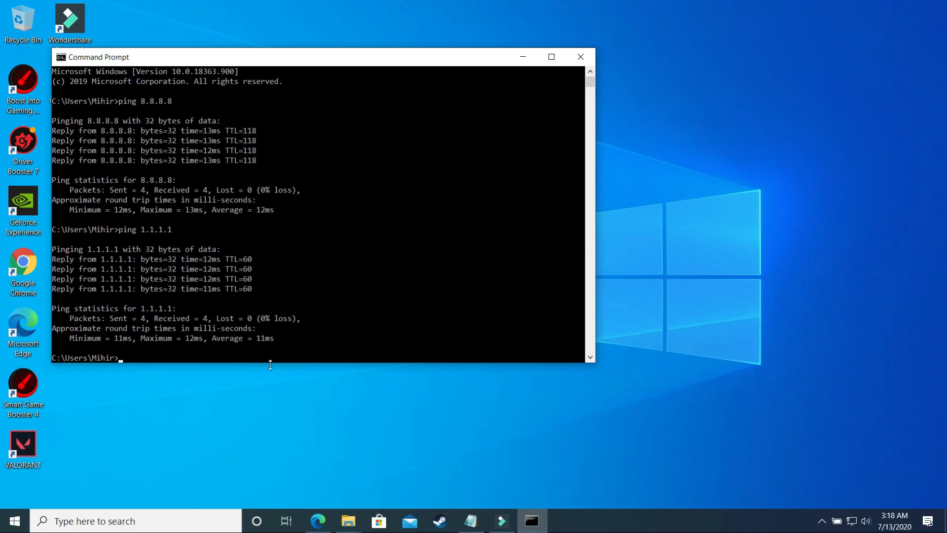
Step: From Network Connections, reach the Ethernet adapter's Properties through its status dialog
{"action": "left_click", "coordinate": [170, 523]}
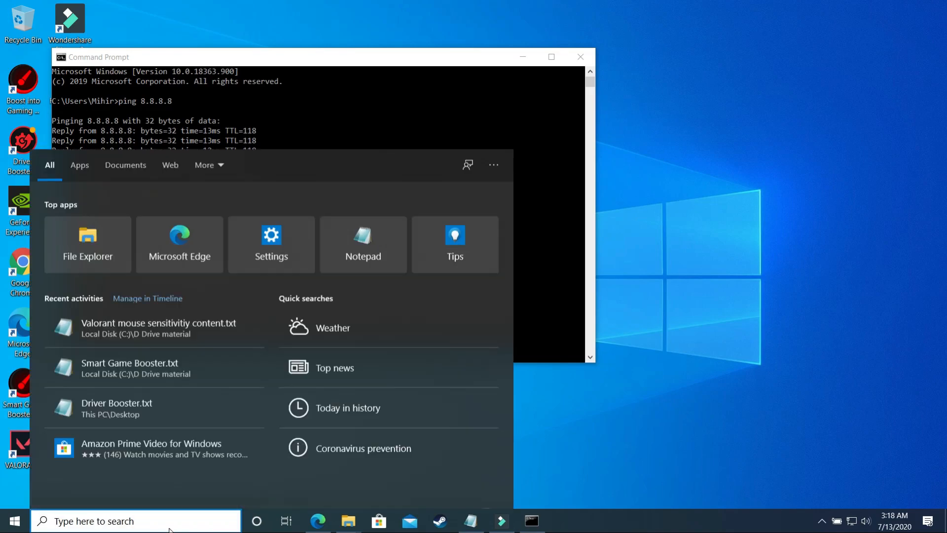
{"action": "type", "text": "vi"}
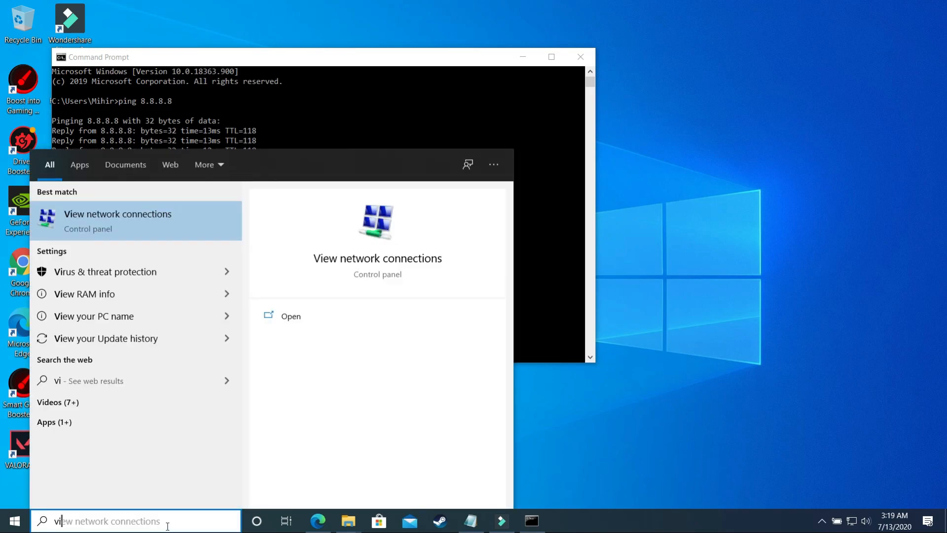
{"action": "type", "text": "ew ne"}
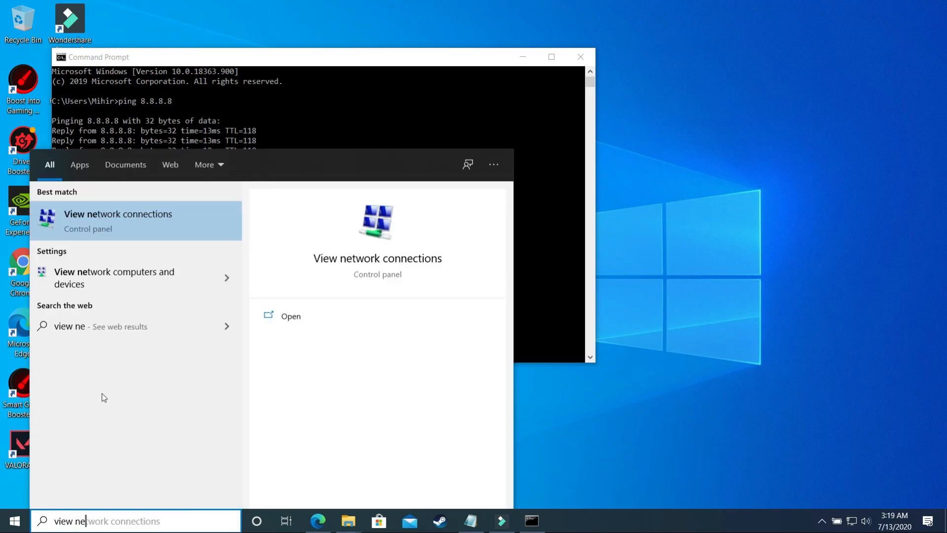
{"action": "left_click", "coordinate": [115, 222]}
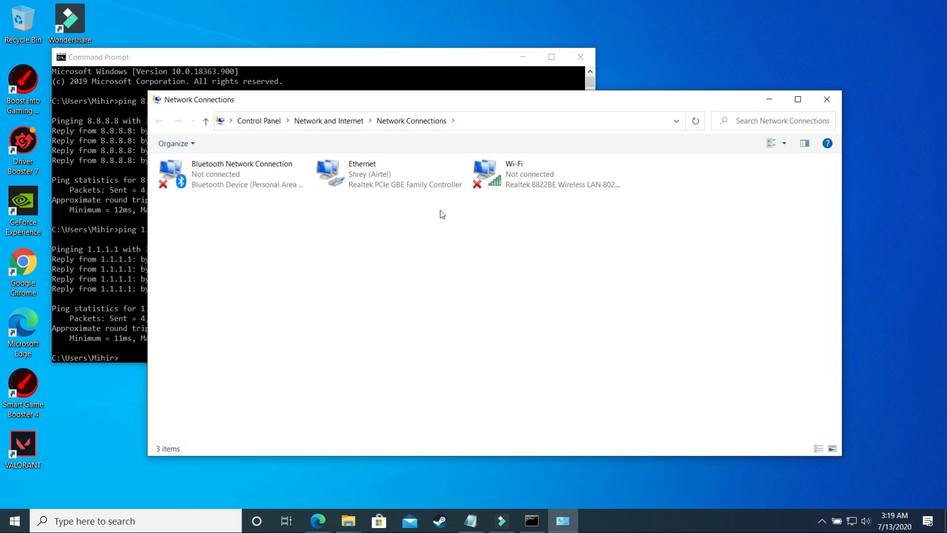
{"action": "double_click", "coordinate": [387, 173]}
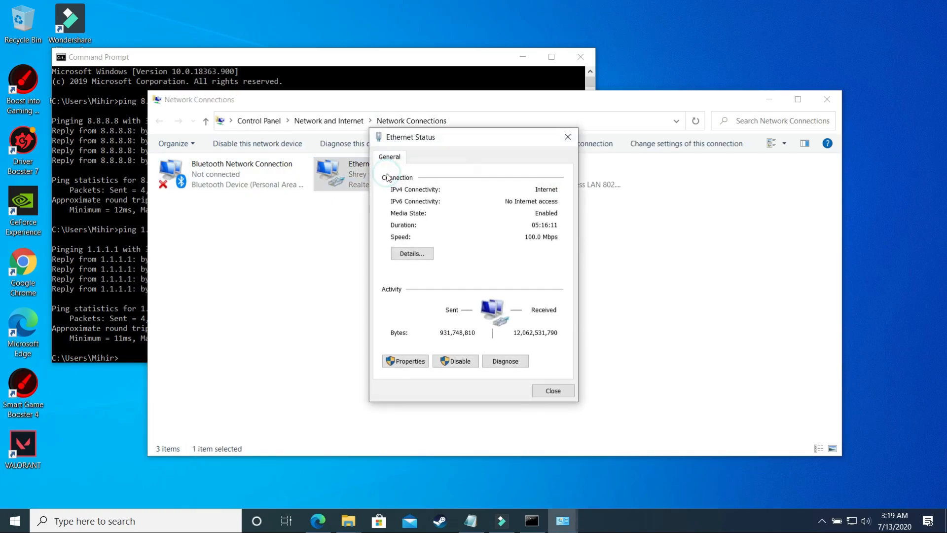
{"action": "left_click", "coordinate": [408, 363]}
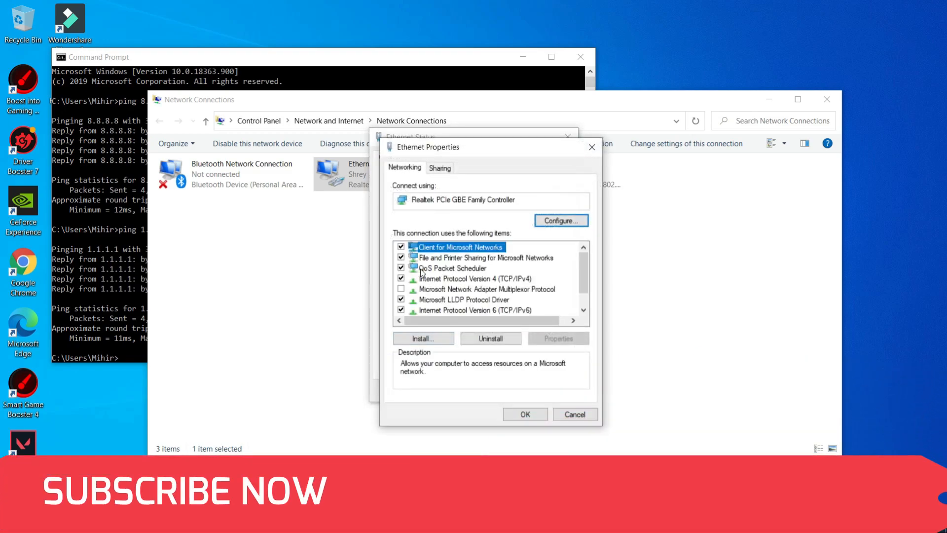
Step: In Ethernet's IPv4 properties, switch DNS from automatic to manual server addresses
{"action": "left_click", "coordinate": [444, 279]}
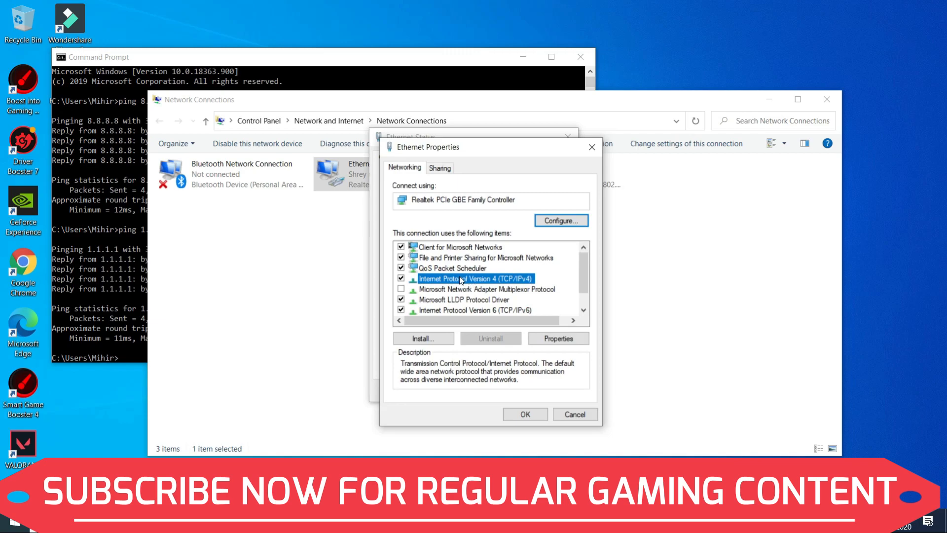
{"action": "double_click", "coordinate": [465, 279]}
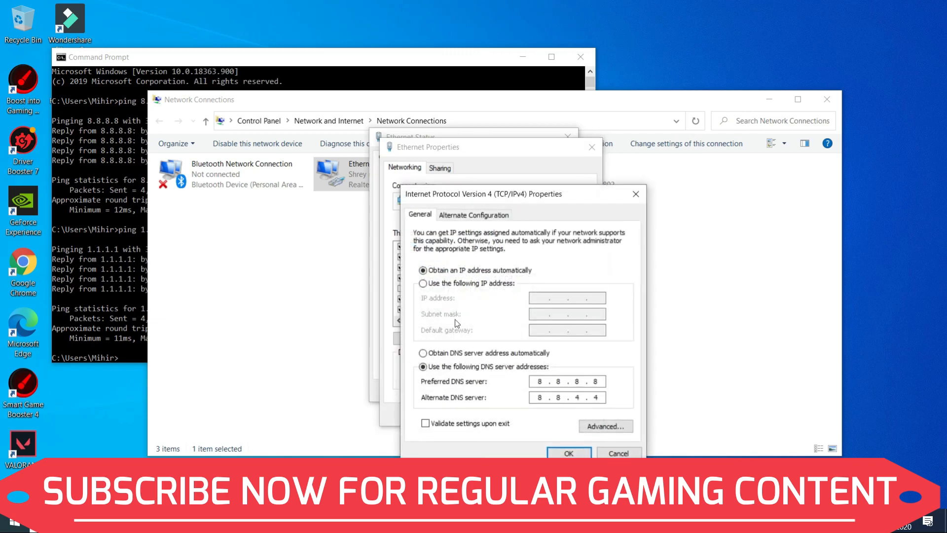
{"action": "left_click", "coordinate": [446, 354]}
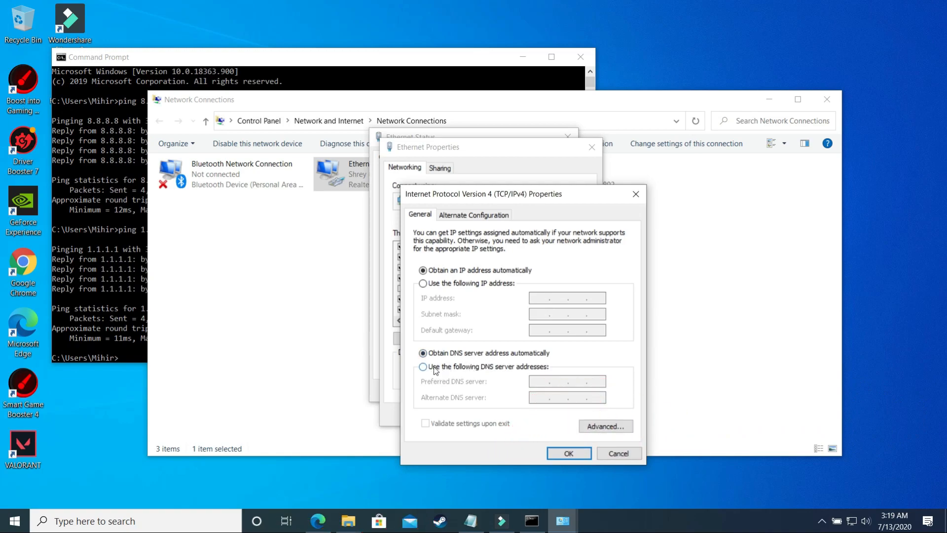
{"action": "left_click", "coordinate": [479, 369]}
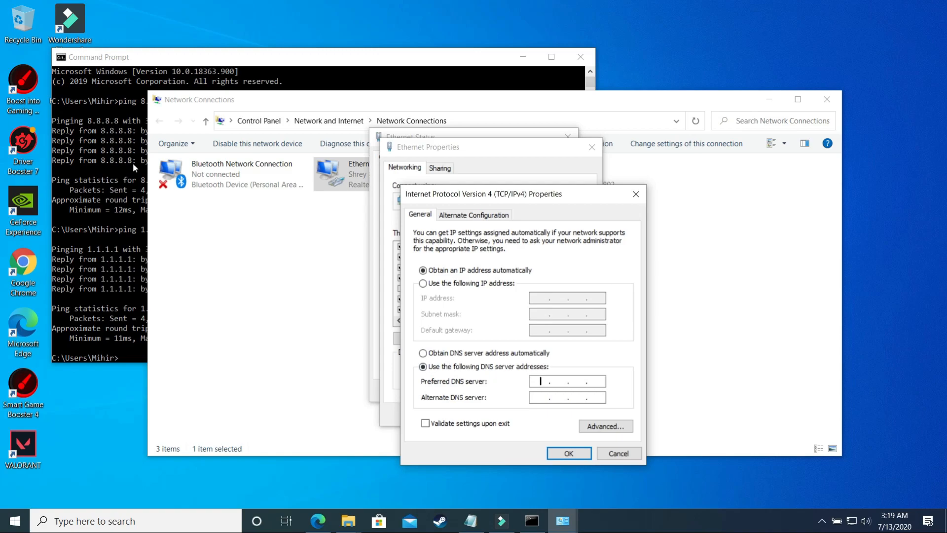
{"action": "left_click", "coordinate": [120, 101]}
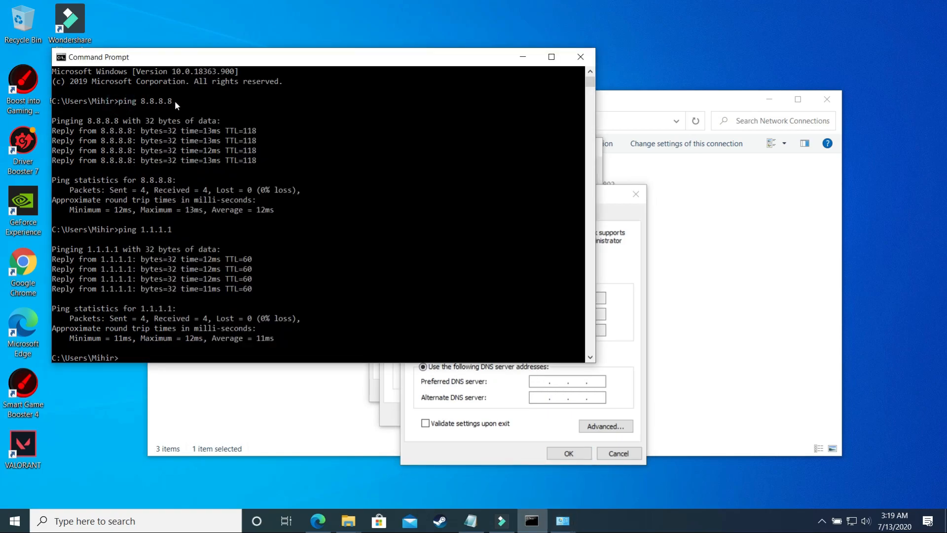
{"action": "left_click", "coordinate": [522, 383]}
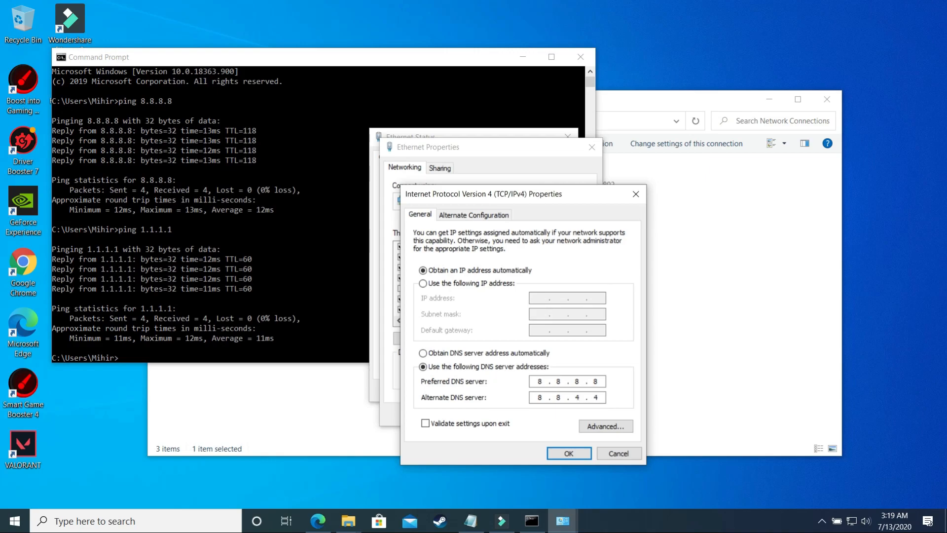
Step: Enter 1.1.1.1 as preferred and 1.0.0.1 as alternate DNS server
{"action": "left_click", "coordinate": [164, 228]}
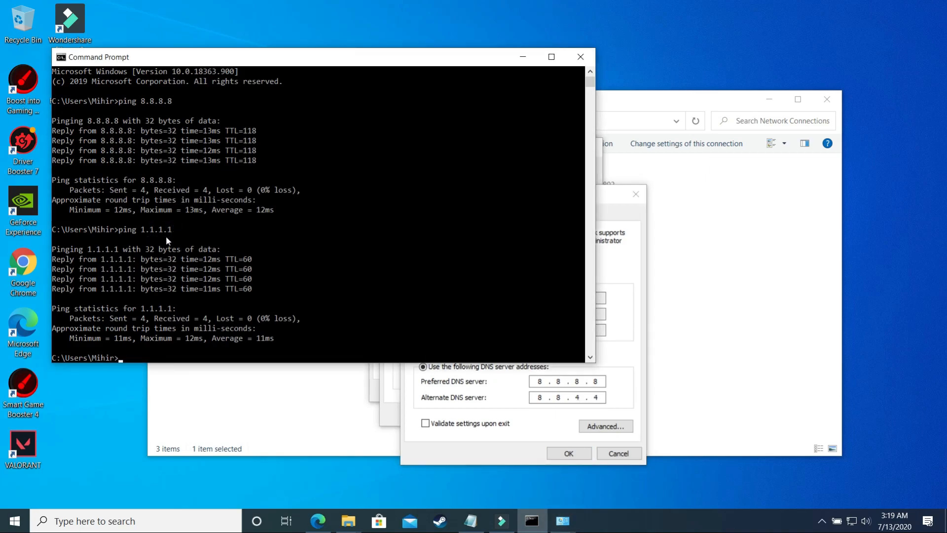
{"action": "left_click", "coordinate": [551, 381]}
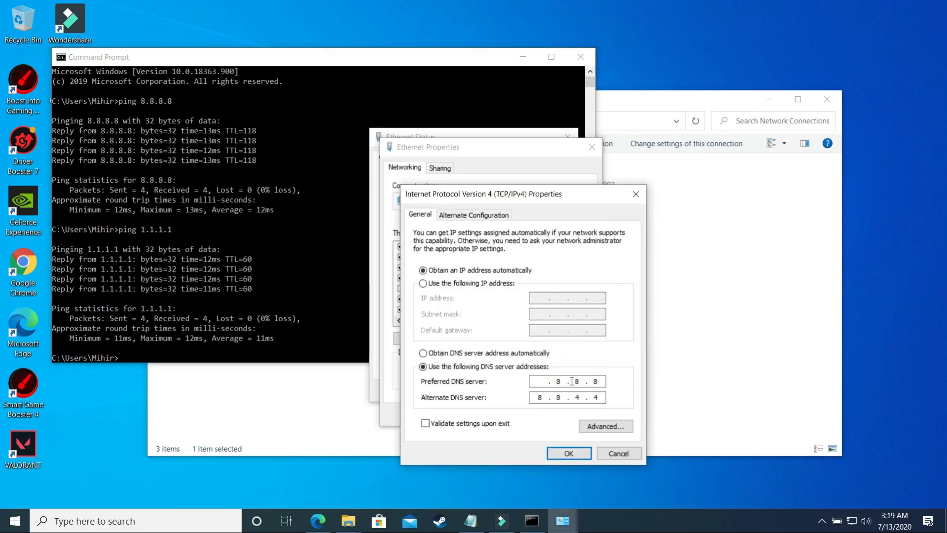
{"action": "left_click", "coordinate": [552, 382]}
{"action": "double_click", "coordinate": [559, 381]}
{"action": "key", "text": "BackSpace"}
{"action": "double_click", "coordinate": [539, 397]}
{"action": "type", "text": "1"}
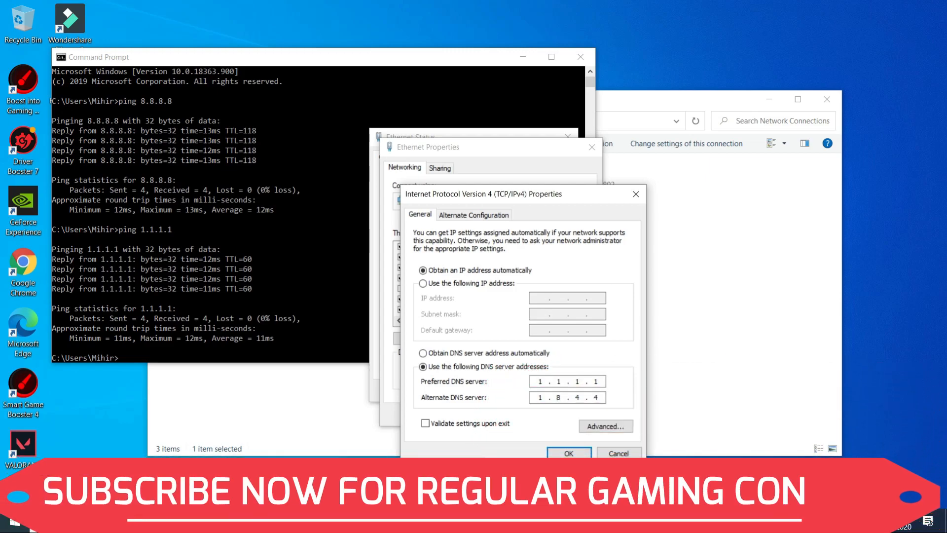
{"action": "double_click", "coordinate": [558, 398]}
{"action": "key", "text": "BackSpace"}
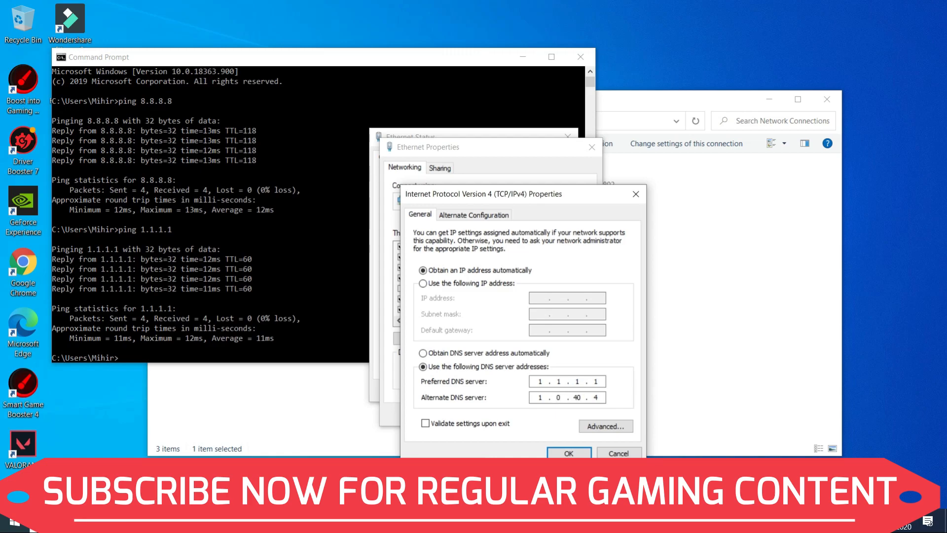
{"action": "double_click", "coordinate": [577, 398]}
{"action": "type", "text": "0"}
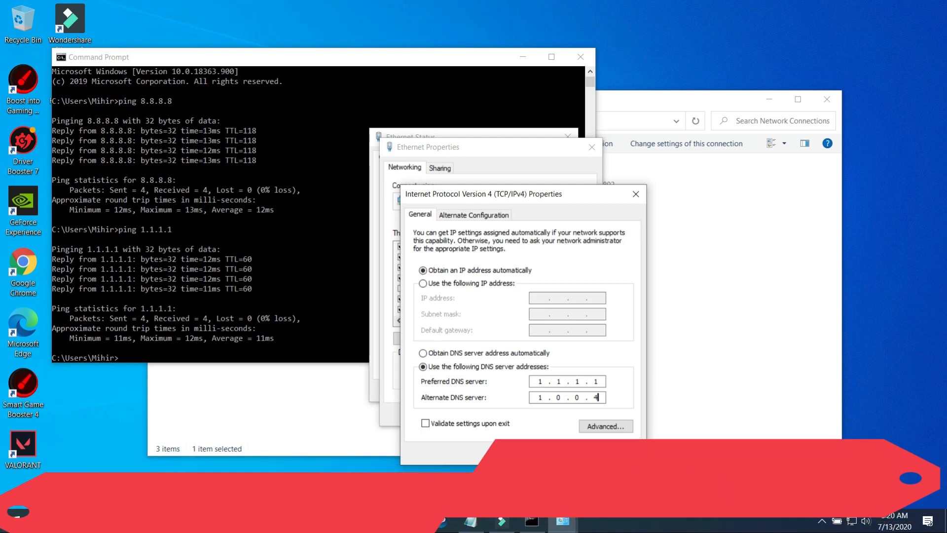
{"action": "double_click", "coordinate": [597, 397]}
{"action": "type", "text": "1"}
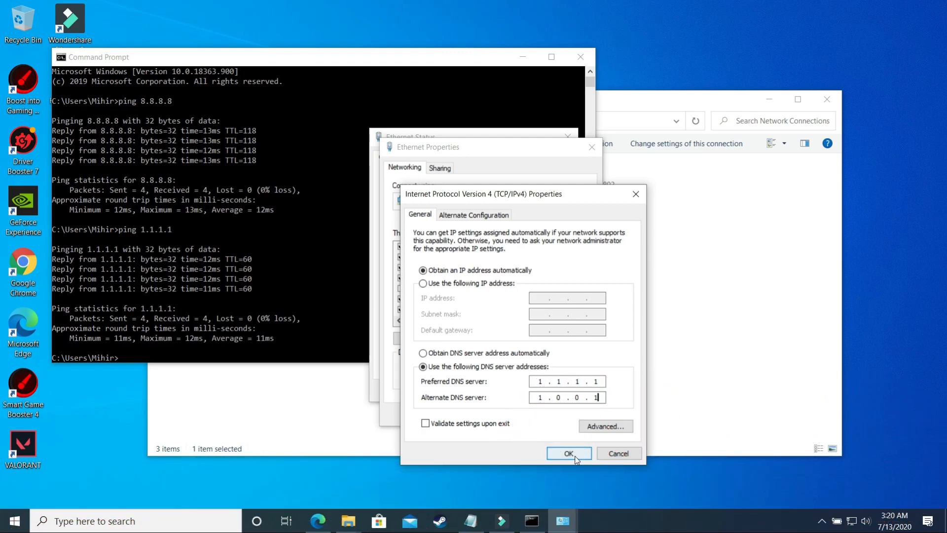
Step: Save the DNS settings and close the Ethernet, Command Prompt and Network Connections windows
{"action": "left_click", "coordinate": [569, 453]}
{"action": "left_click", "coordinate": [520, 415]}
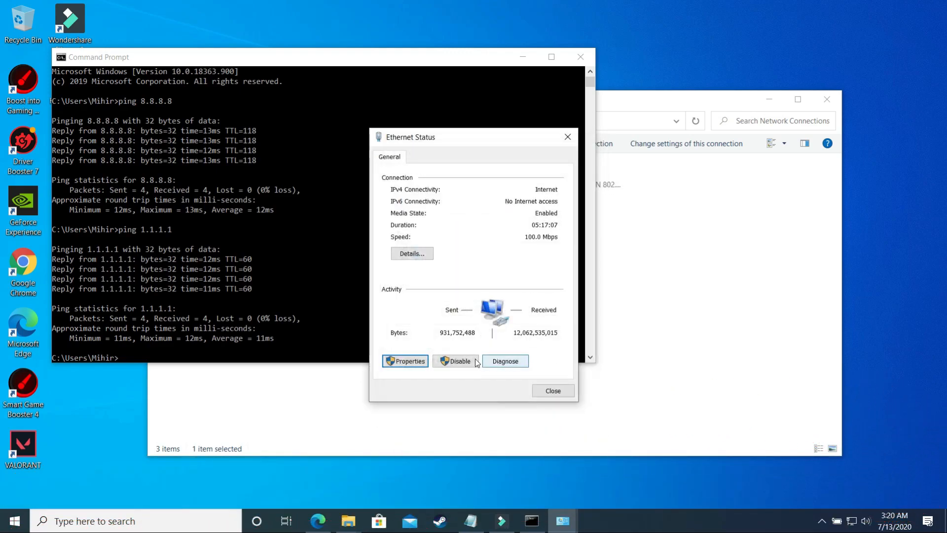
{"action": "left_click", "coordinate": [552, 391]}
{"action": "left_click", "coordinate": [173, 147]}
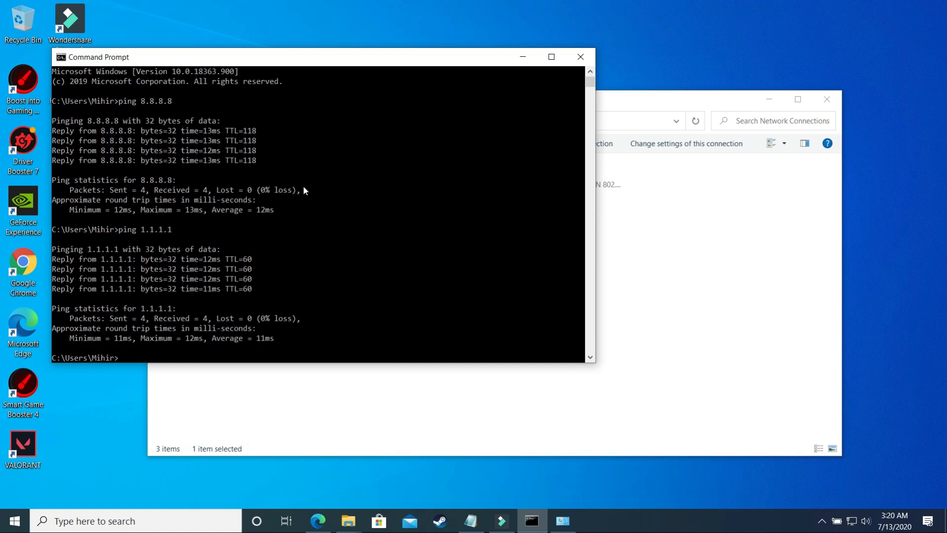
{"action": "left_click", "coordinate": [587, 56]}
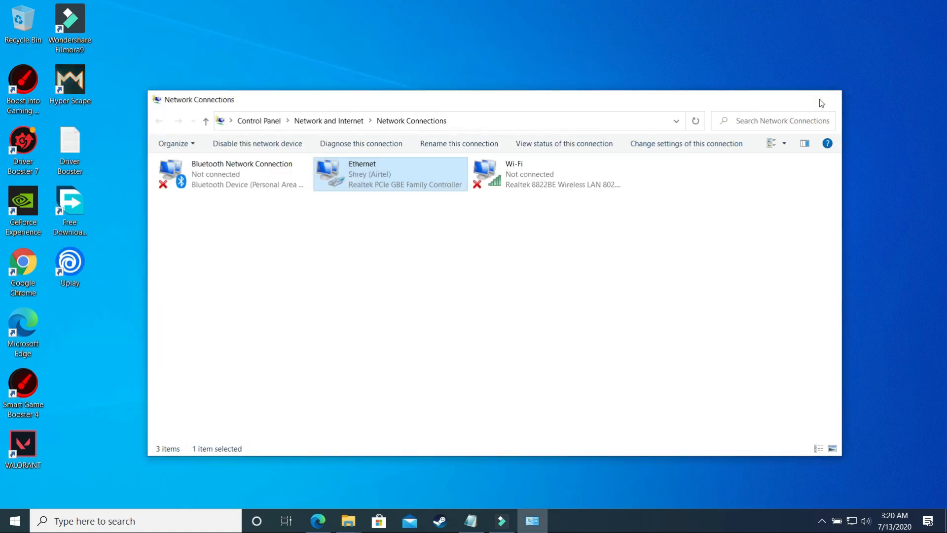
{"action": "left_click", "coordinate": [827, 99]}
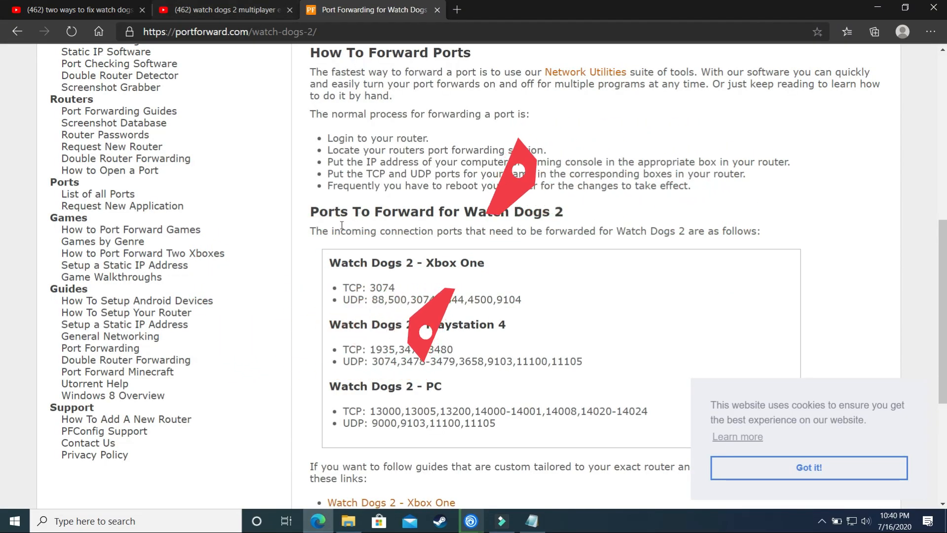
{"action": "scroll", "coordinate": [366, 311], "scroll_direction": "down", "scroll_amount": 1}
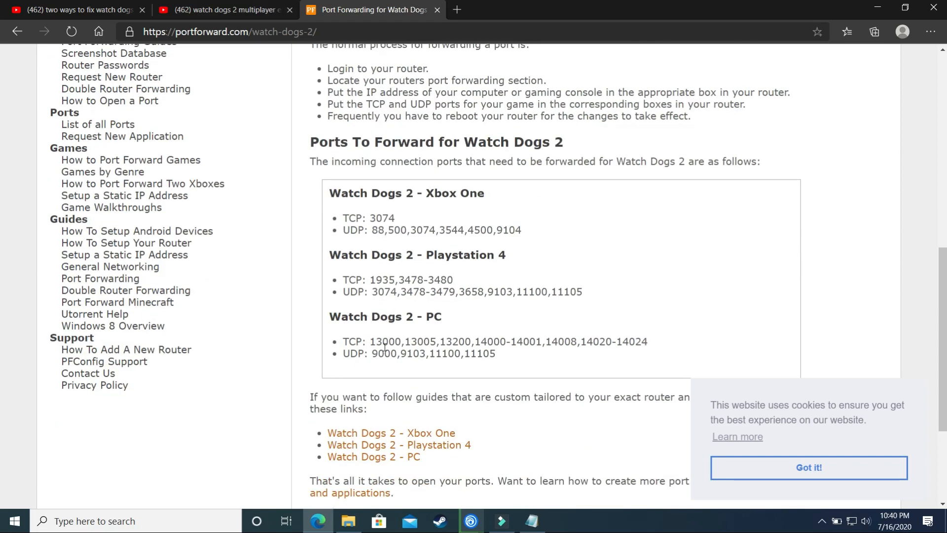
{"action": "scroll", "coordinate": [385, 345], "scroll_direction": "up", "scroll_amount": 1}
{"action": "scroll", "coordinate": [357, 340], "scroll_direction": "down", "scroll_amount": 1}
{"action": "left_click_drag", "start_coordinate": [344, 341], "coordinate": [500, 360]}
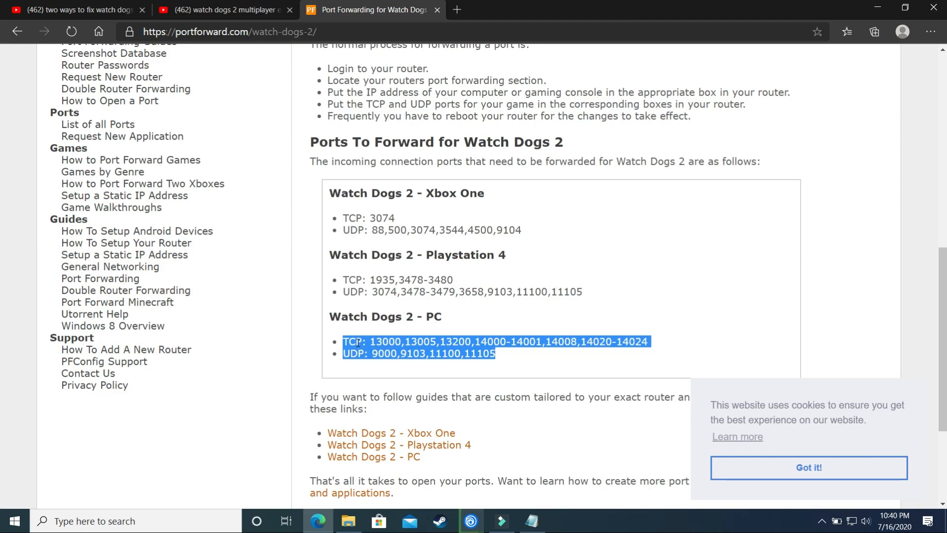
{"action": "left_click", "coordinate": [374, 345]}
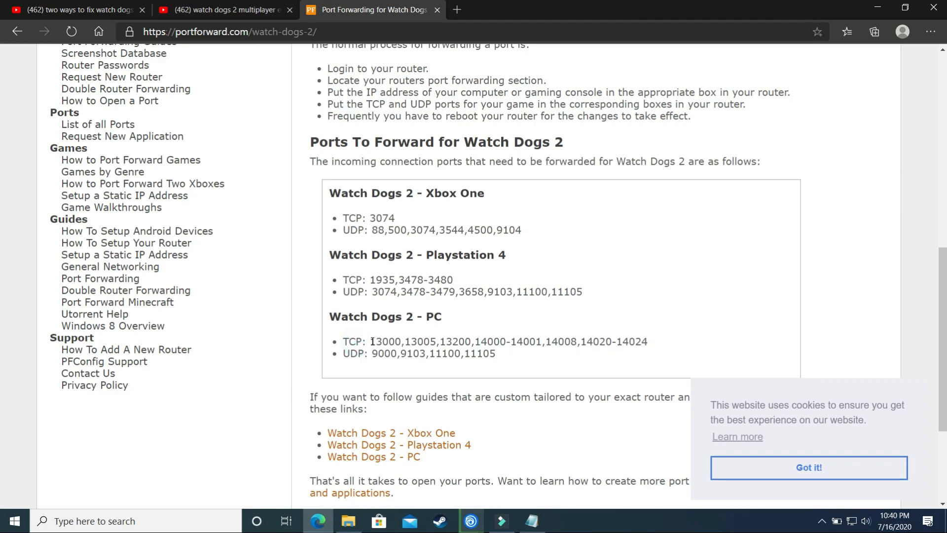
{"action": "left_click_drag", "start_coordinate": [370, 341], "coordinate": [649, 342]}
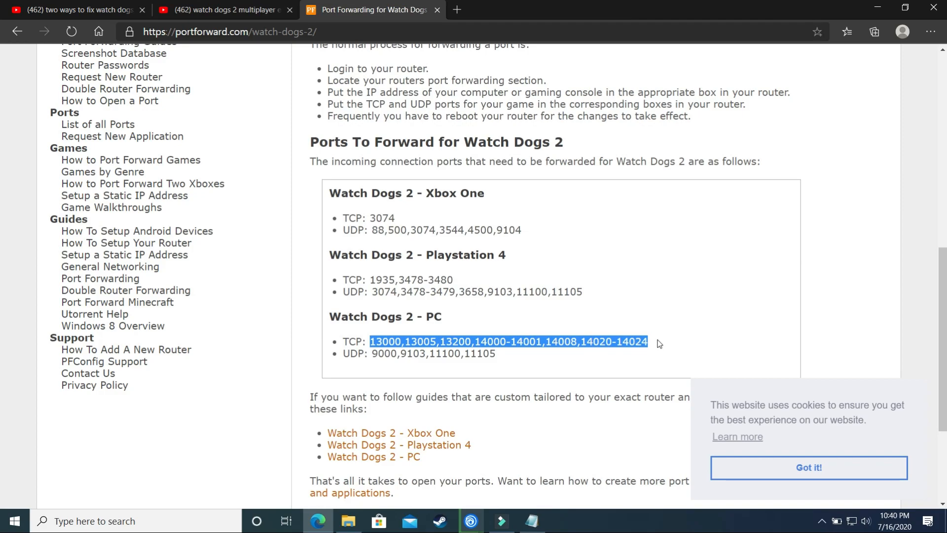
Step: Launch Windows Defender Firewall with Advanced Security from a search for firewall
{"action": "left_click", "coordinate": [122, 521]}
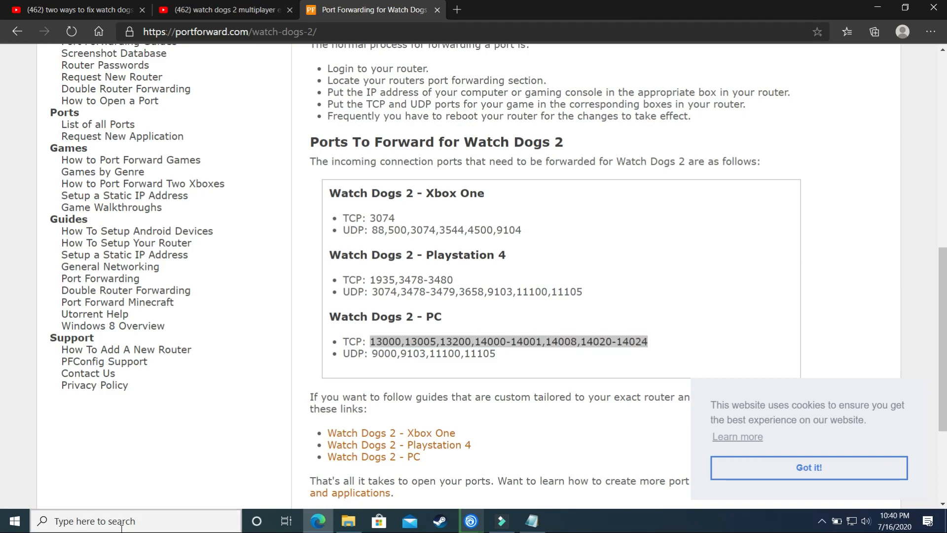
{"action": "type", "text": "fi"}
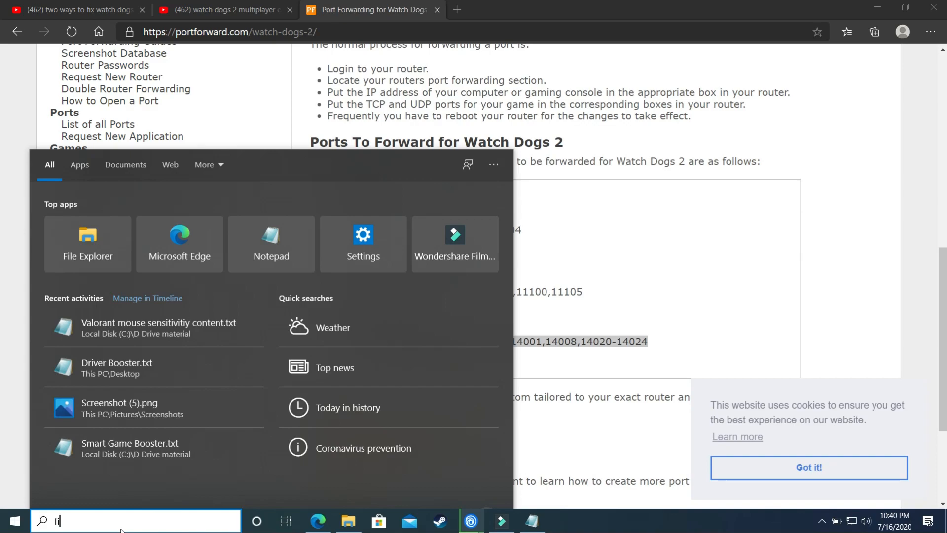
{"action": "type", "text": "rewall"}
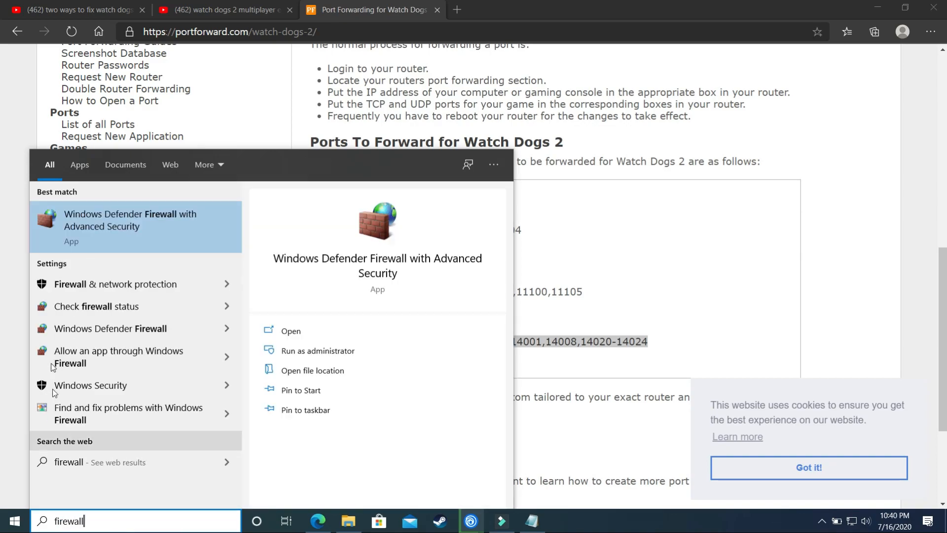
{"action": "left_click", "coordinate": [119, 234]}
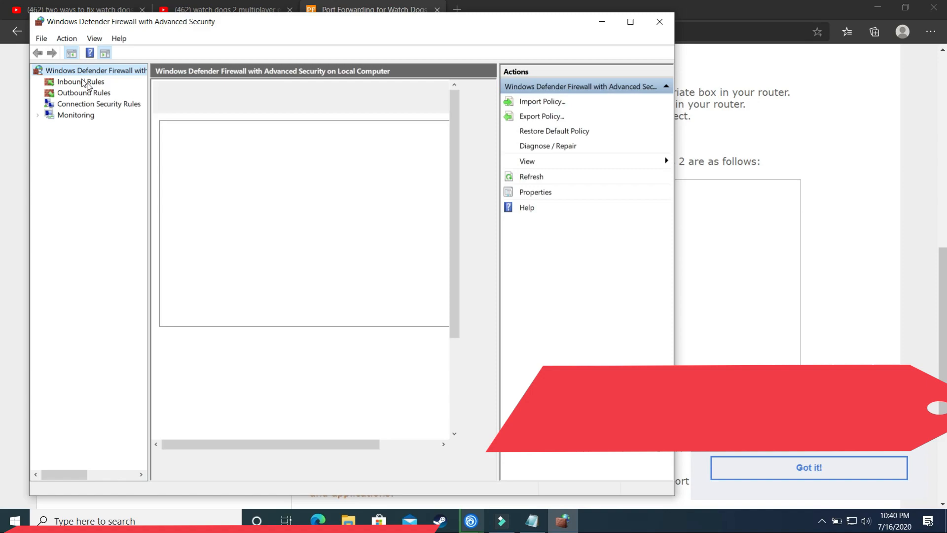
Step: Start a new inbound port rule and paste the copied TCP port list as specific local ports
{"action": "left_click", "coordinate": [80, 82]}
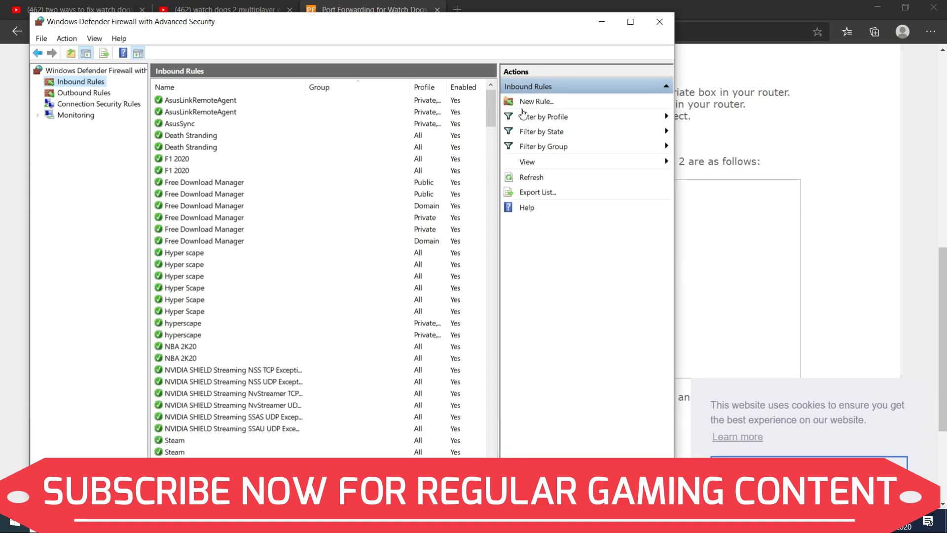
{"action": "left_click", "coordinate": [534, 101]}
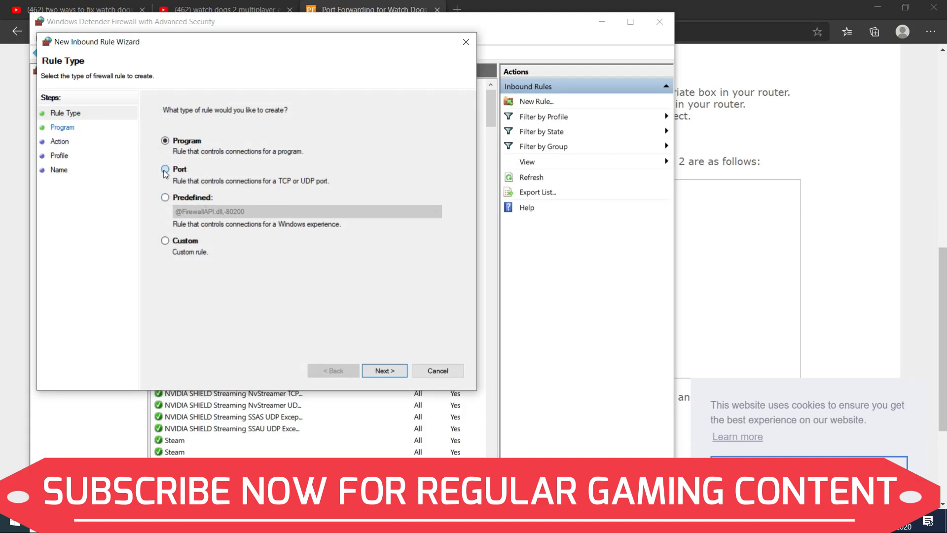
{"action": "left_click", "coordinate": [165, 170]}
{"action": "left_click", "coordinate": [384, 370]}
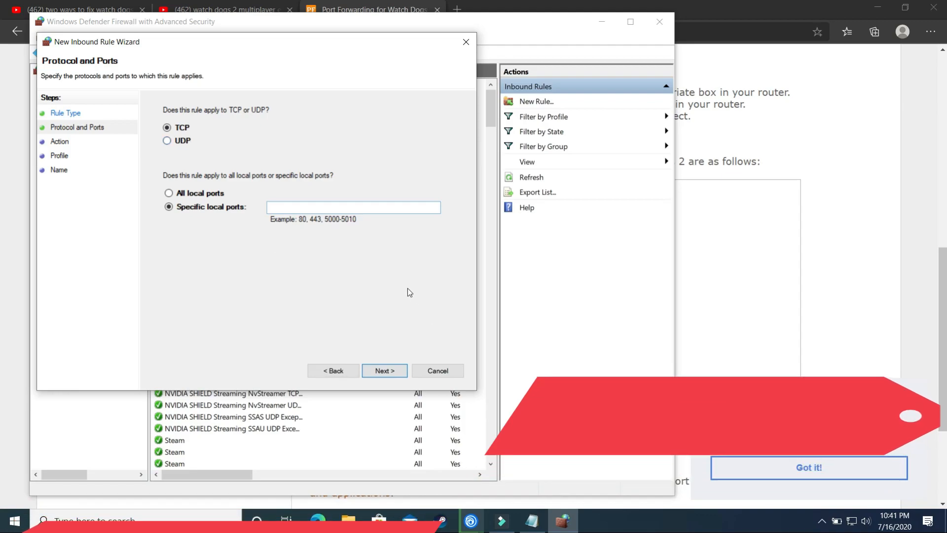
{"action": "left_click", "coordinate": [310, 206]}
{"action": "key", "text": "ctrl+v"}
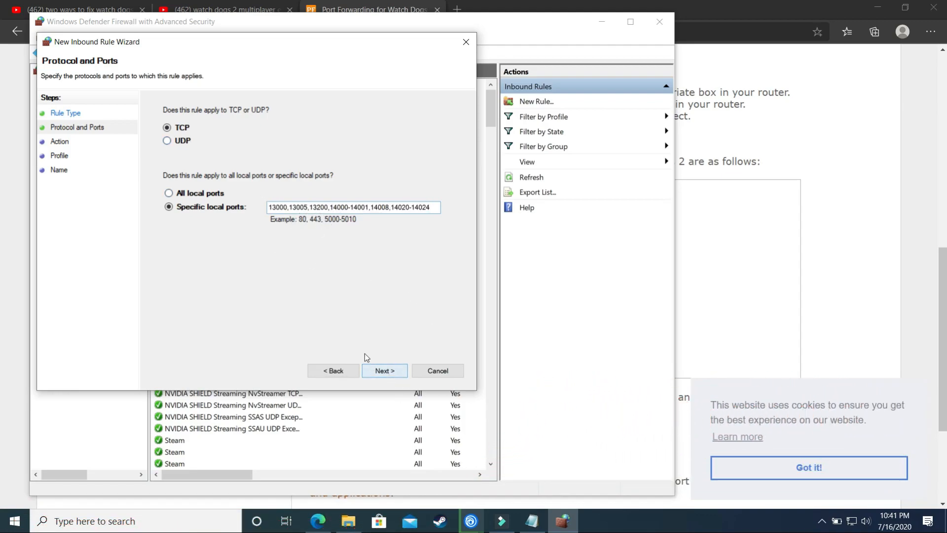
Step: Allow the connection on all profiles and finish the rule named Watch Dogs 2
{"action": "left_click", "coordinate": [384, 370]}
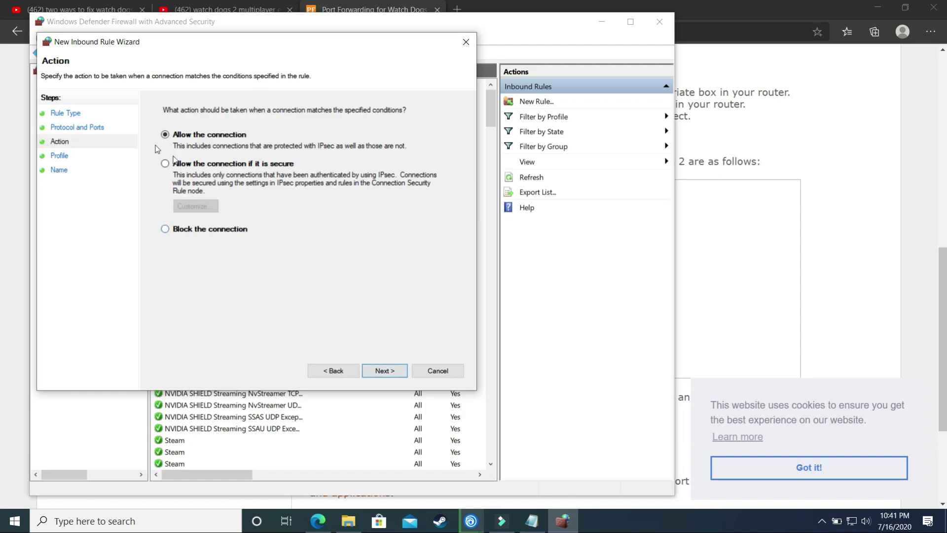
{"action": "left_click", "coordinate": [397, 375]}
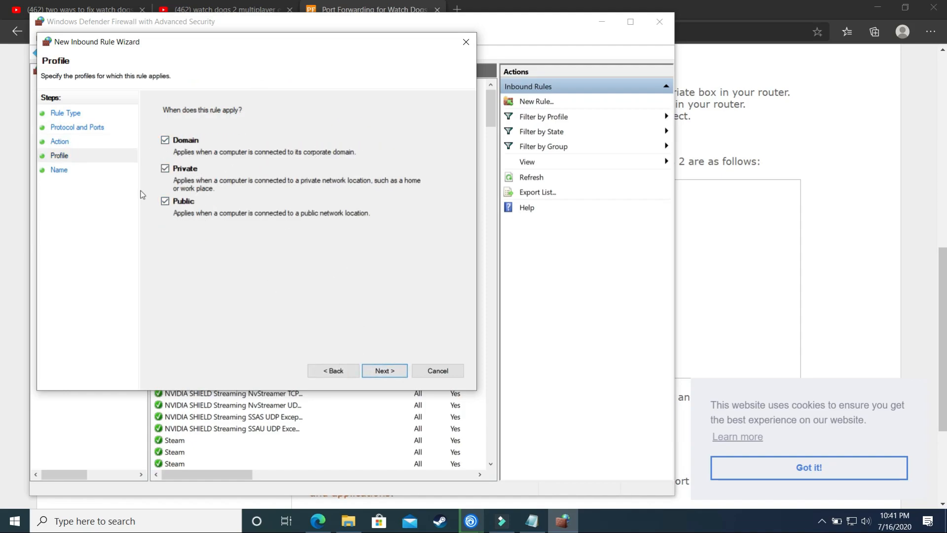
{"action": "left_click", "coordinate": [389, 371]}
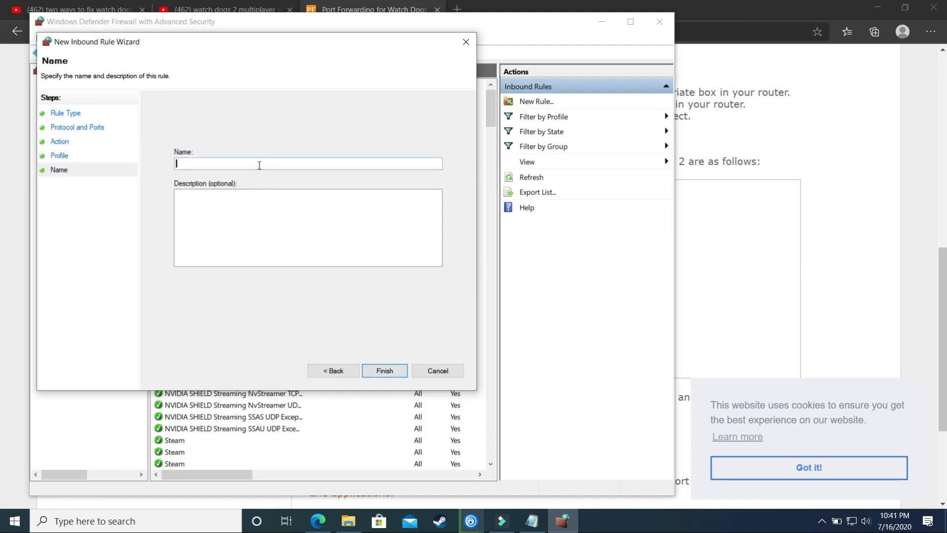
{"action": "type", "text": "tch Dogs 2"}
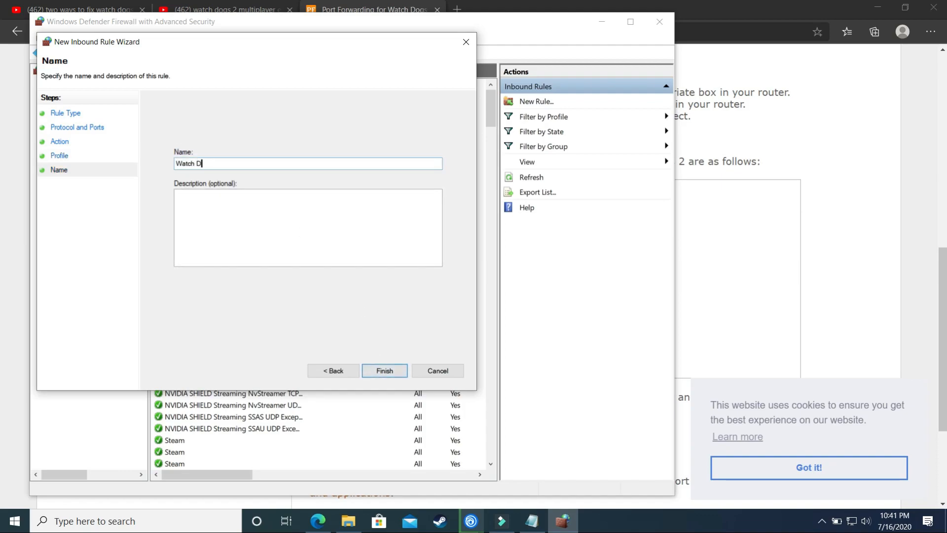
{"action": "left_click", "coordinate": [384, 371]}
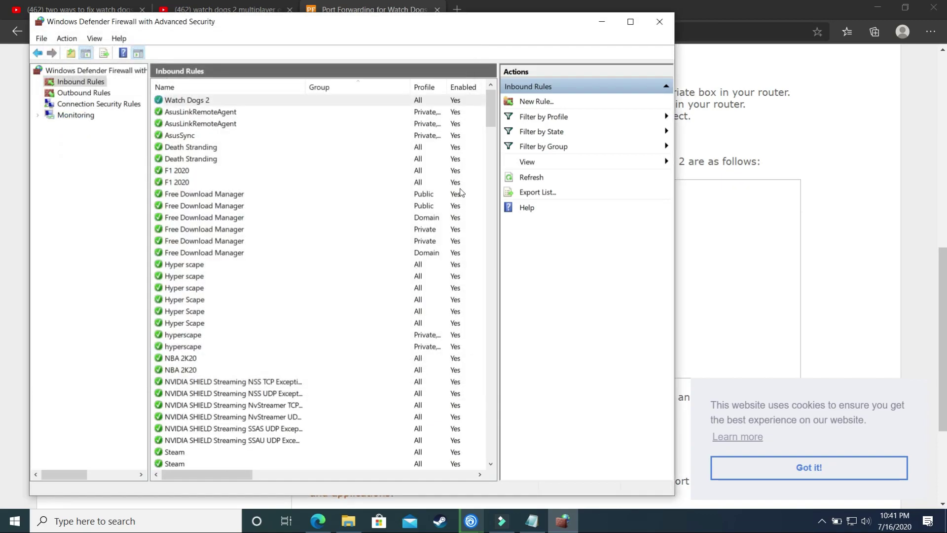
Step: Copy the PC UDP port list from portforward.com and return to the inbound rules
{"action": "left_click", "coordinate": [601, 21]}
{"action": "left_click_drag", "start_coordinate": [371, 354], "coordinate": [496, 354]}
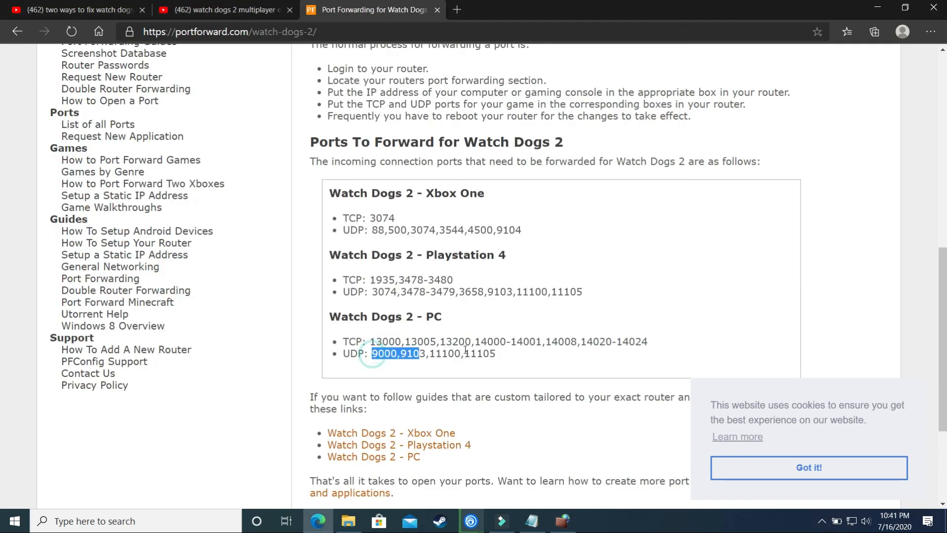
{"action": "key", "text": "ctrl+c"}
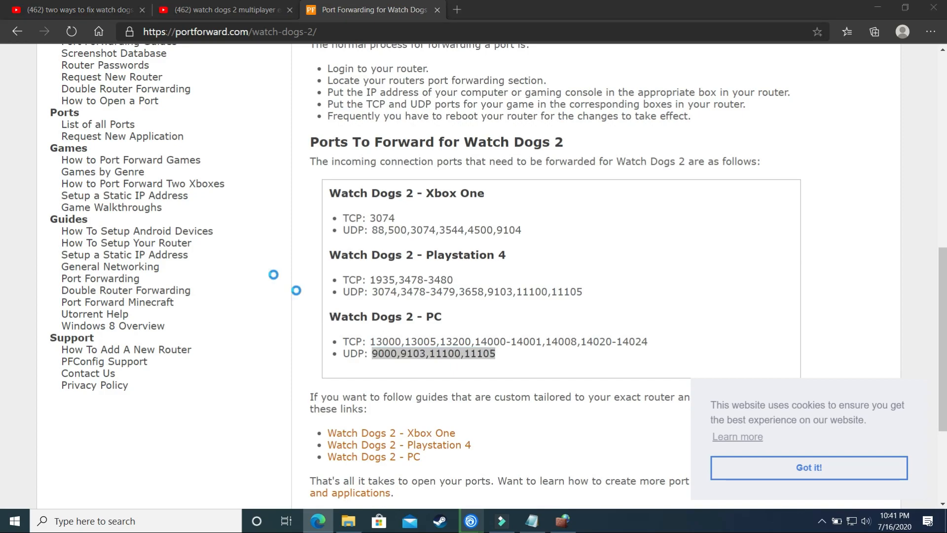
{"action": "left_click", "coordinate": [562, 520]}
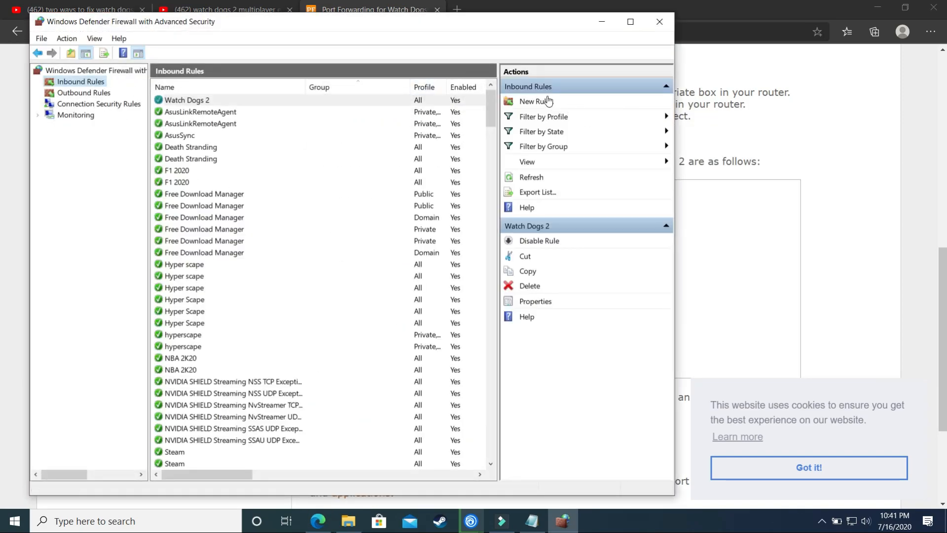
Step: Start a new inbound port rule for UDP with the game's specific local ports
{"action": "left_click", "coordinate": [536, 101]}
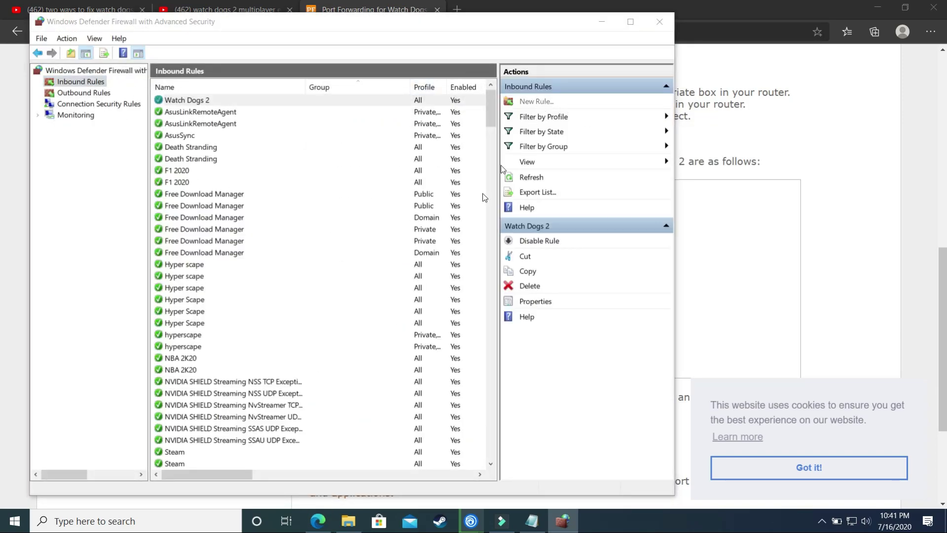
{"action": "left_click", "coordinate": [197, 202]}
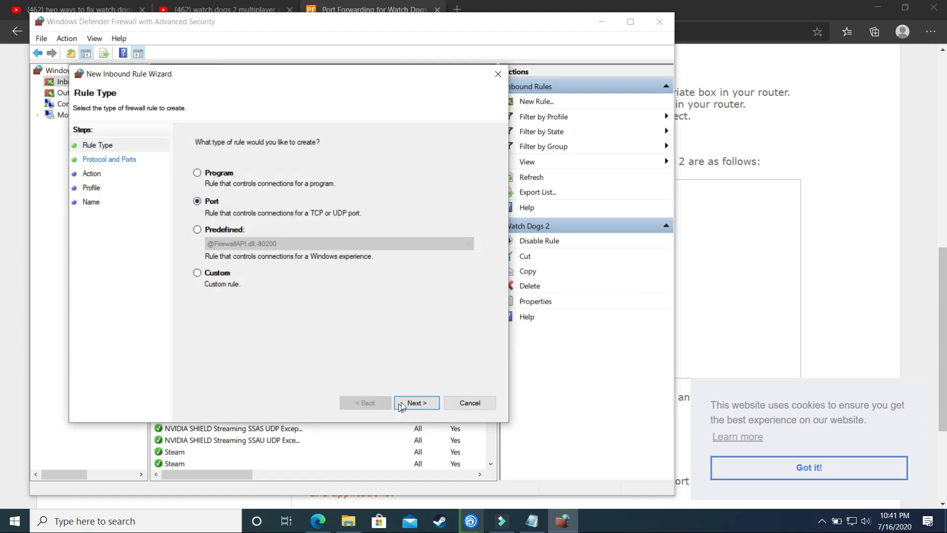
{"action": "left_click", "coordinate": [417, 402]}
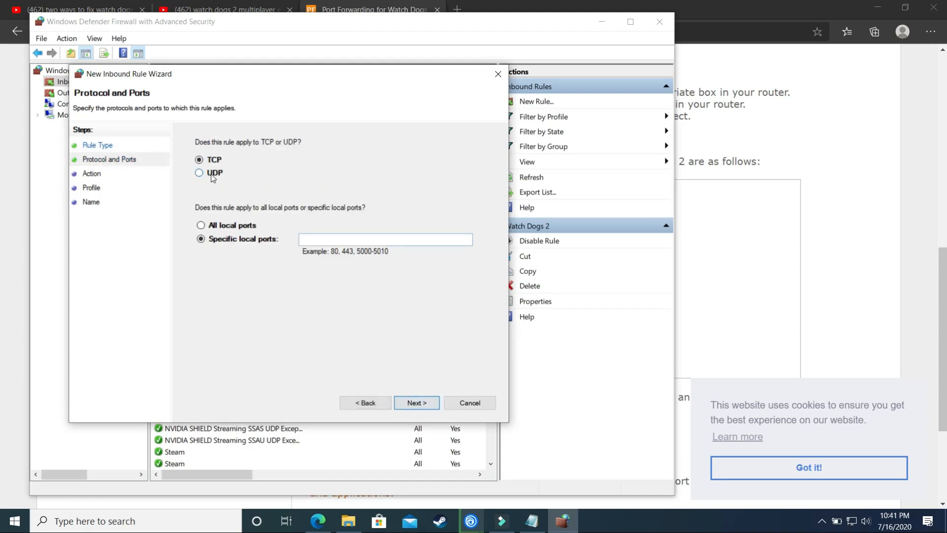
{"action": "left_click", "coordinate": [200, 172]}
{"action": "type", "text": "9000,9103,11100-11125"}
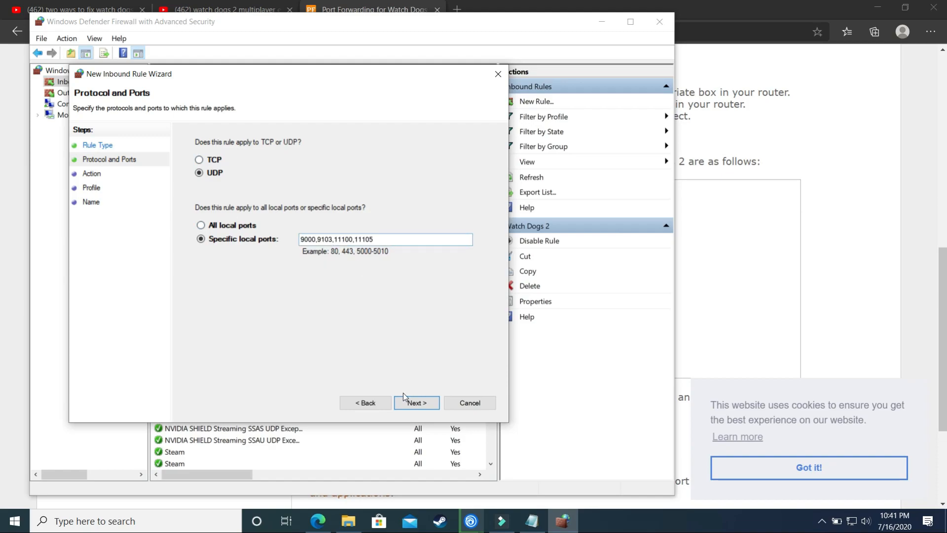
{"action": "left_click", "coordinate": [417, 403]}
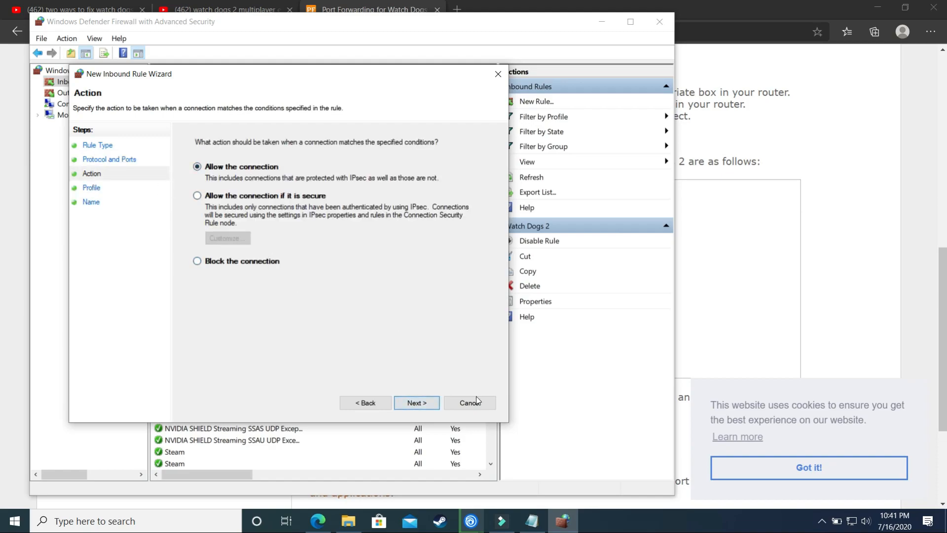
Step: Allow it on all profiles, finish it as Watch Dogs 2, and show the desktop
{"action": "left_click", "coordinate": [416, 402]}
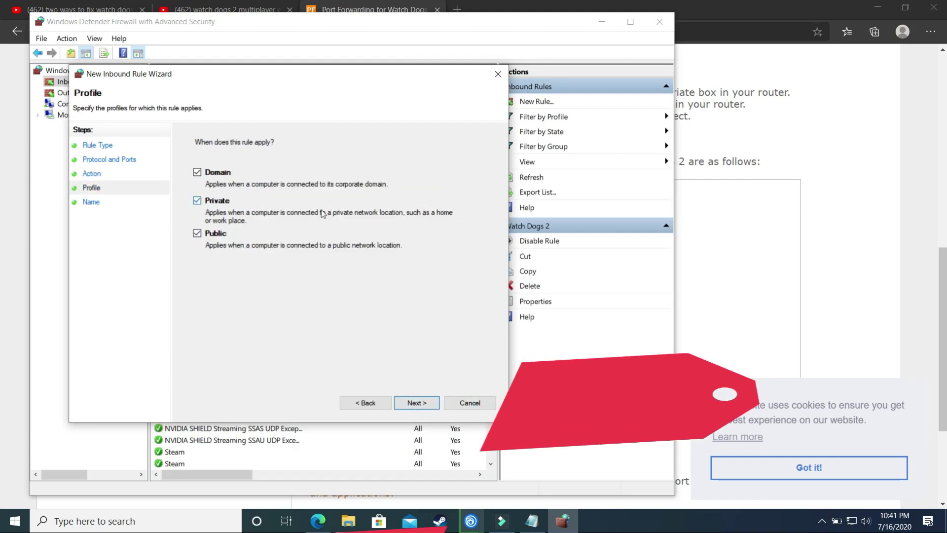
{"action": "left_click", "coordinate": [416, 403]}
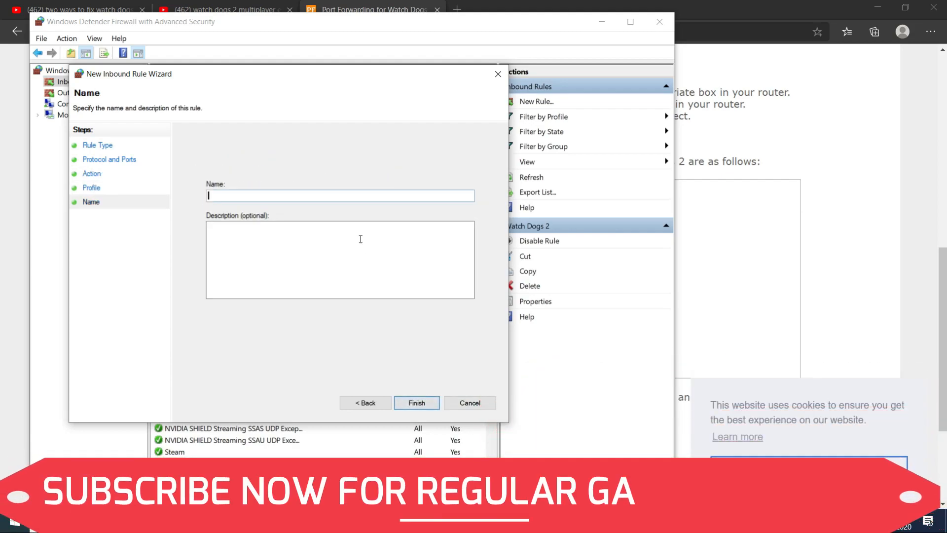
{"action": "type", "text": "Watch Dogs"}
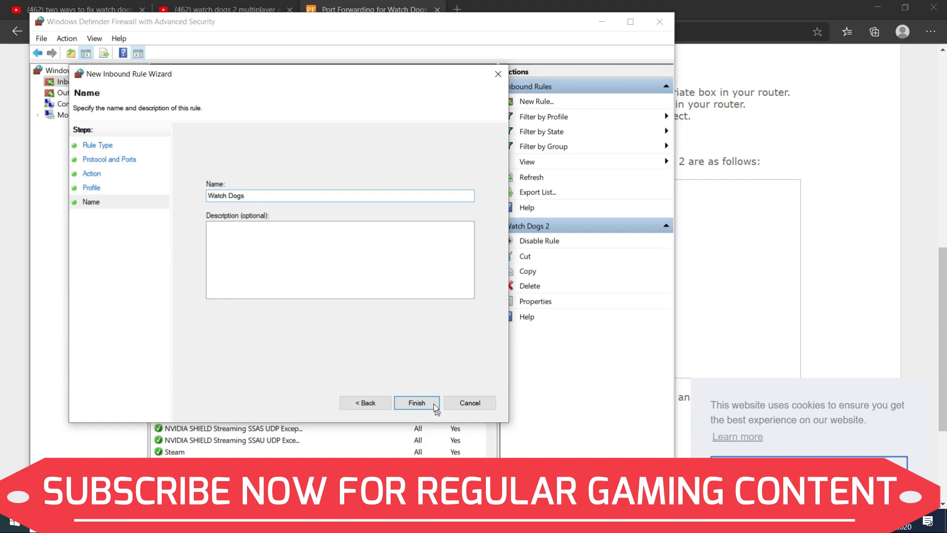
{"action": "type", "text": "2"}
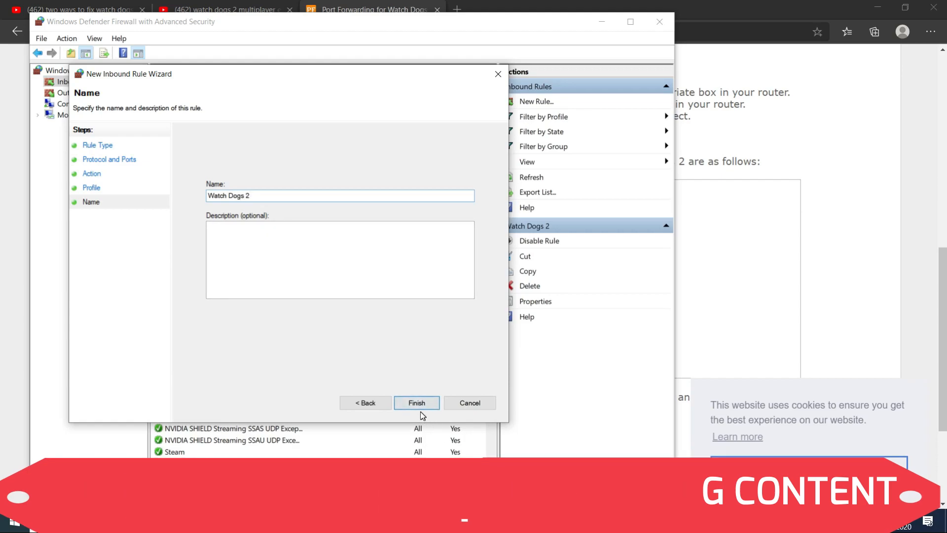
{"action": "left_click", "coordinate": [416, 402]}
{"action": "key", "text": "super+d"}
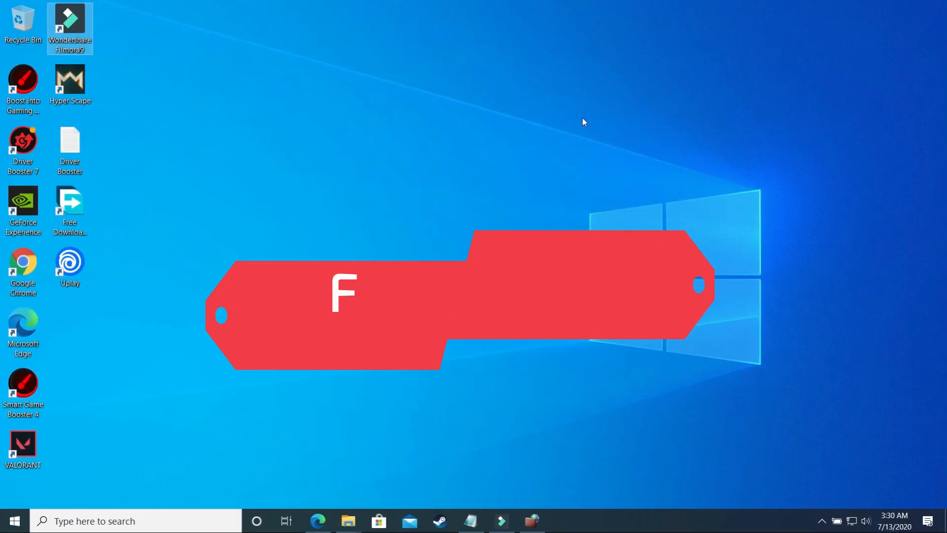
Step: Launch Command Prompt from a taskbar search for cmd
{"action": "left_click", "coordinate": [146, 519]}
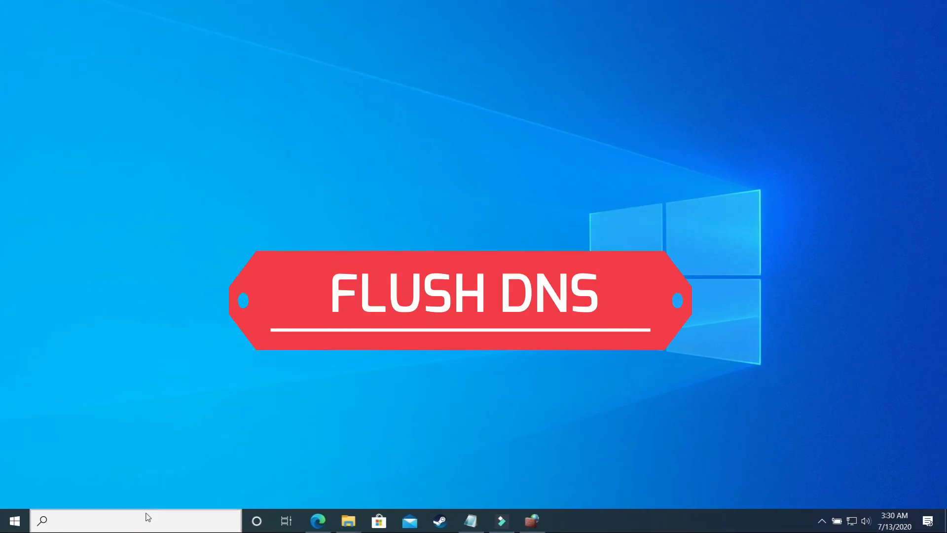
{"action": "type", "text": "cmd"}
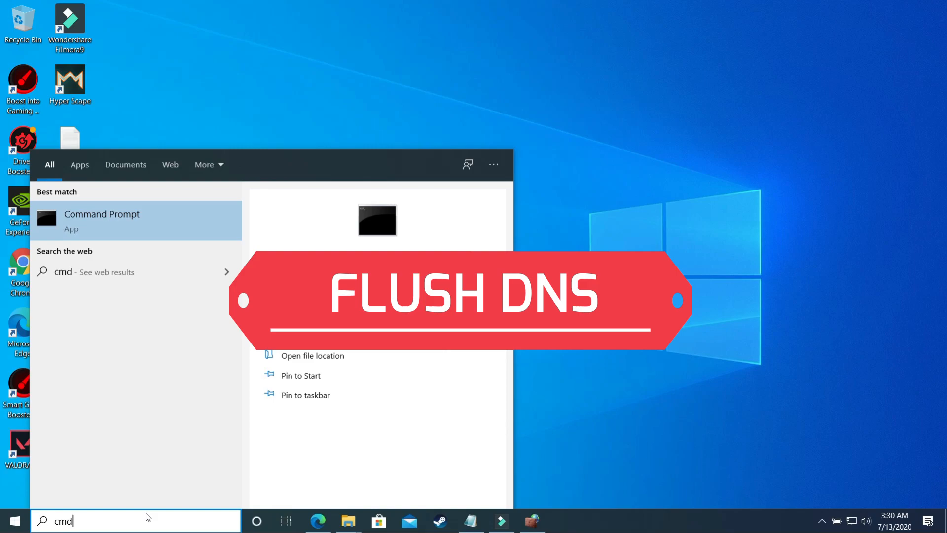
{"action": "key", "text": "Return"}
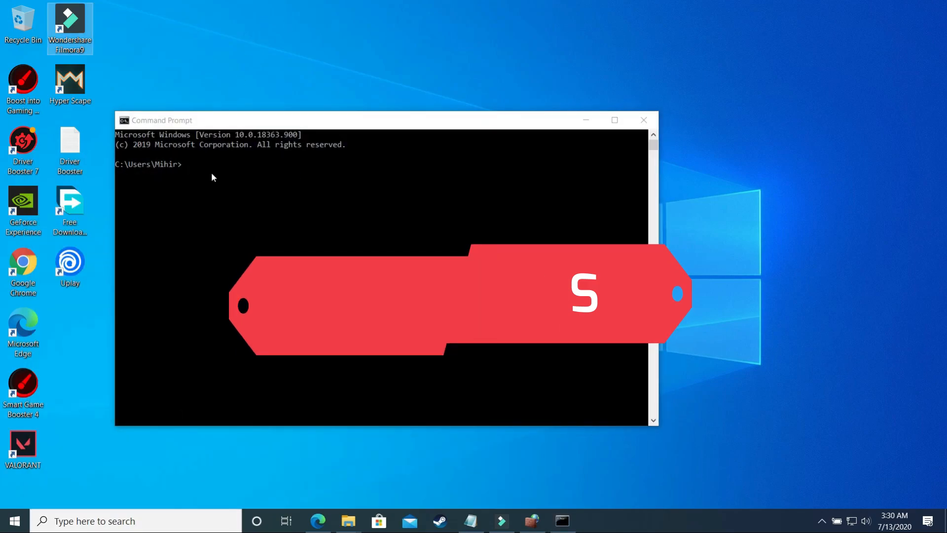
Step: Run ipconfig /flushdns to flush the DNS resolver cache, then close Command Prompt
{"action": "left_click", "coordinate": [196, 164]}
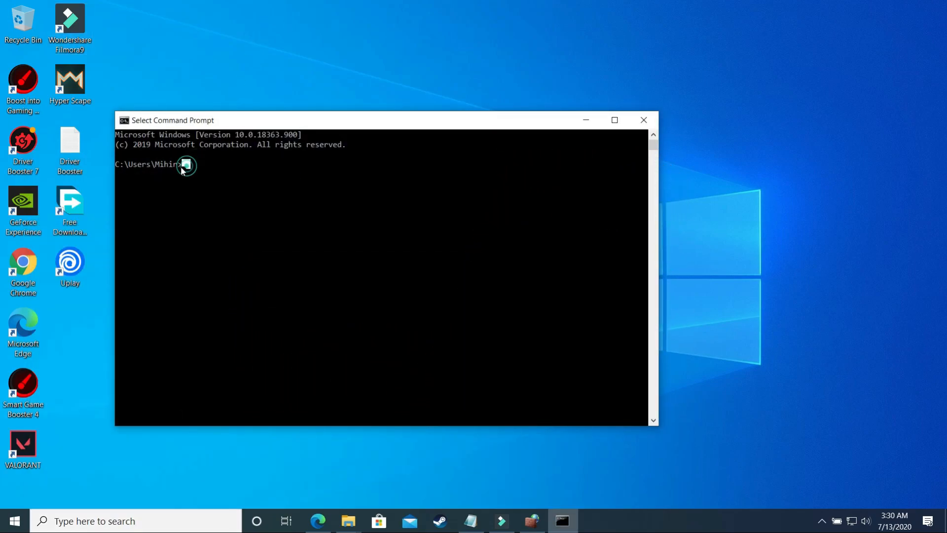
{"action": "type", "text": "ipconf"}
{"action": "type", "text": "ig"}
{"action": "type", "text": " /f"}
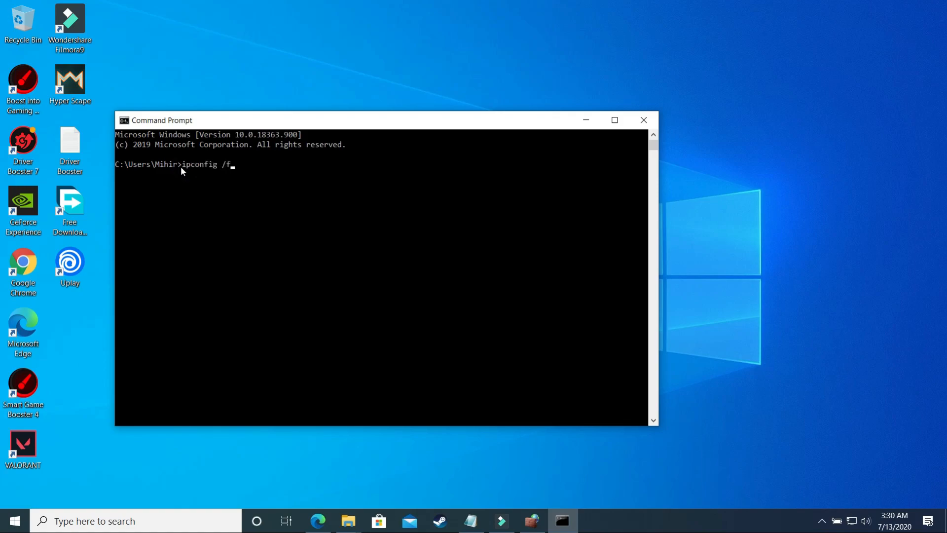
{"action": "type", "text": "lushd"}
{"action": "type", "text": "ns"}
{"action": "key", "text": "Return"}
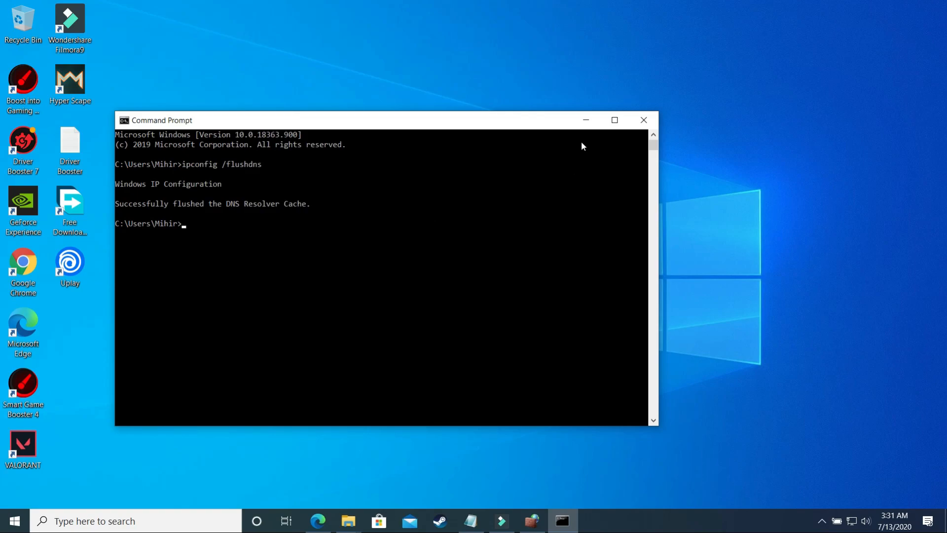
{"action": "left_click", "coordinate": [642, 119]}
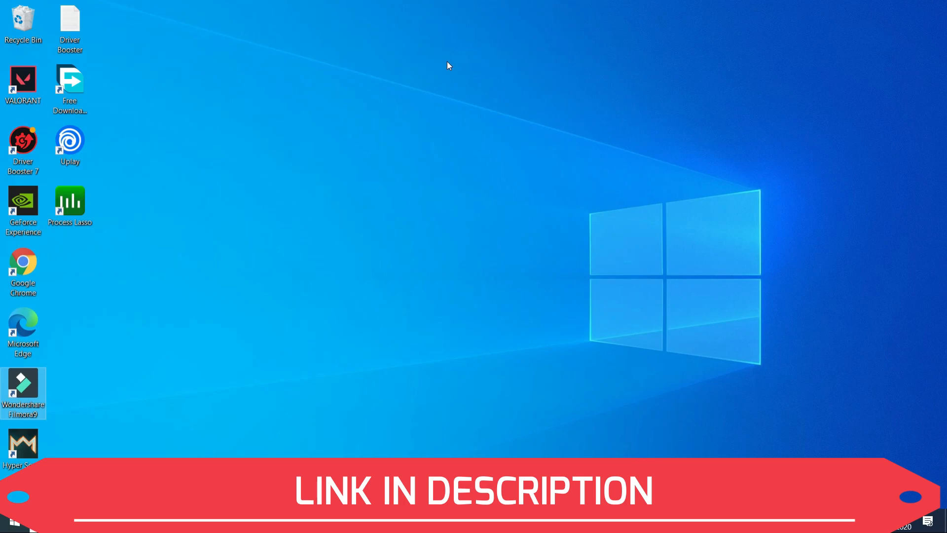
Step: Restore the Edge window showing the Bing driver updater search
{"action": "left_click", "coordinate": [329, 522]}
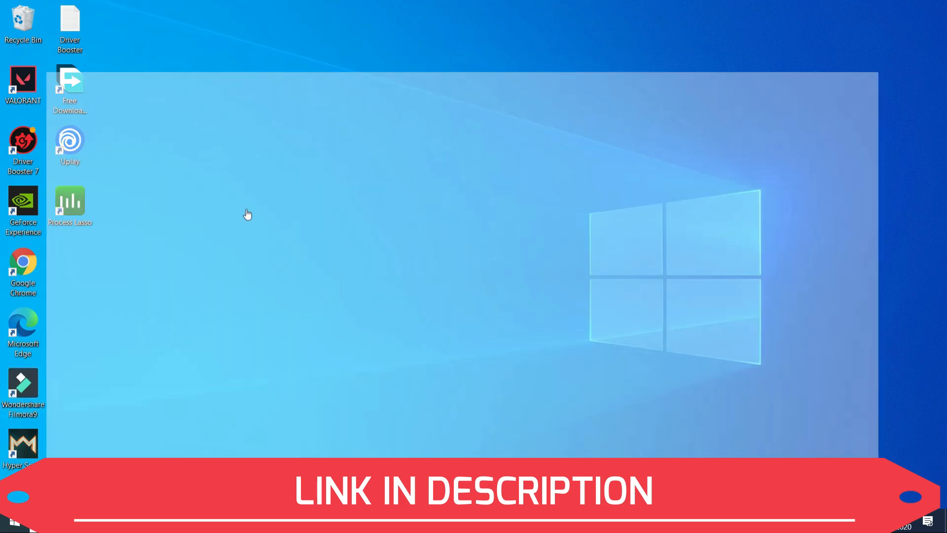
{"action": "scroll", "coordinate": [386, 237], "scroll_direction": "down", "scroll_amount": 2}
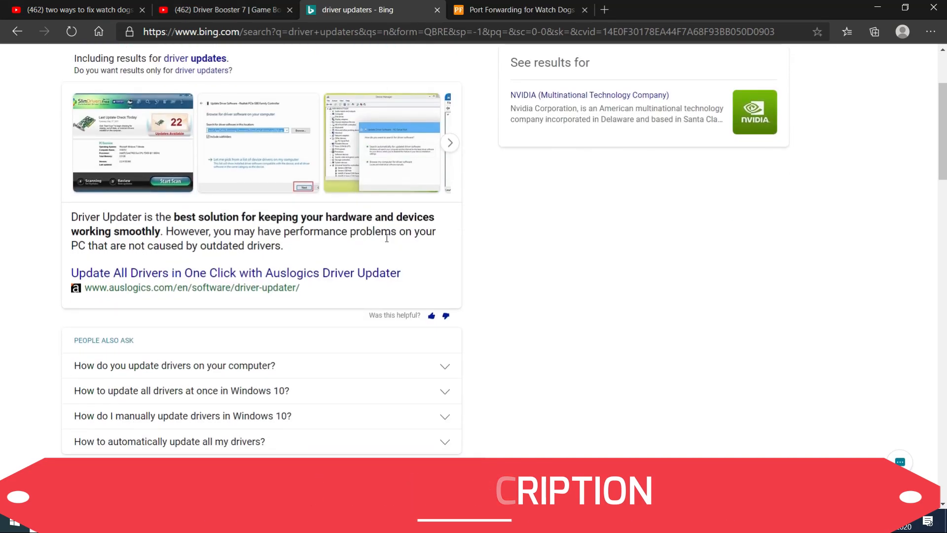
{"action": "scroll", "coordinate": [386, 237], "scroll_direction": "down", "scroll_amount": 3}
{"action": "scroll", "coordinate": [296, 244], "scroll_direction": "down", "scroll_amount": 5}
{"action": "scroll", "coordinate": [269, 245], "scroll_direction": "down", "scroll_amount": 2}
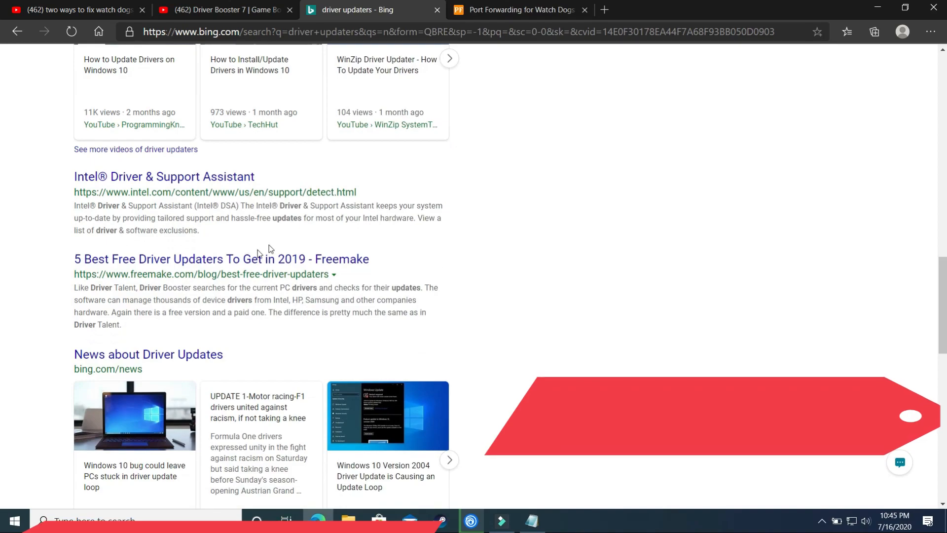
{"action": "scroll", "coordinate": [269, 246], "scroll_direction": "down", "scroll_amount": 3}
{"action": "scroll", "coordinate": [269, 244], "scroll_direction": "down", "scroll_amount": 1}
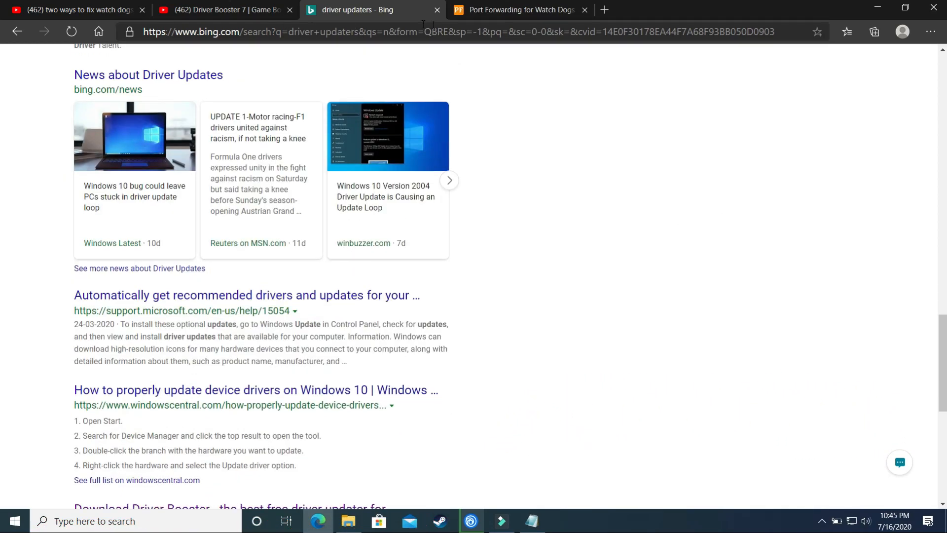
Step: Switch from the Bing driver updater results to the Driver Booster 7 YouTube video
{"action": "left_click", "coordinate": [225, 9]}
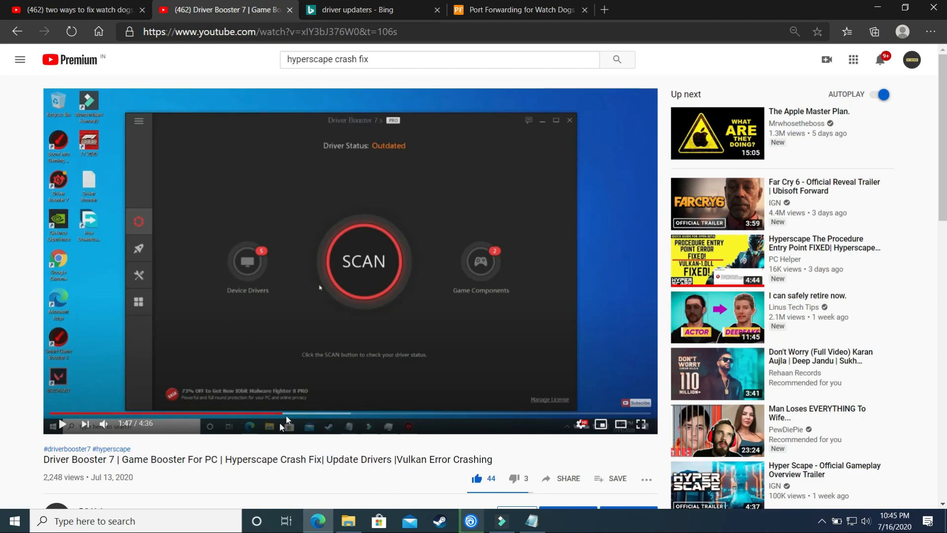